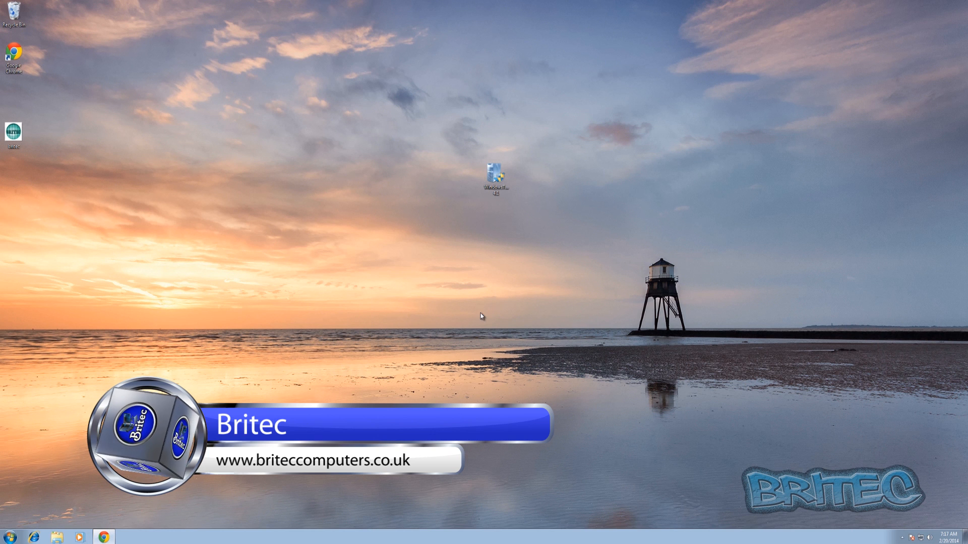
- View the Windows Tweaker download page in Chrome, minimize it, and run the desktop copy of Windows Tweaker 4.1 as administrator
left_click(105, 537)
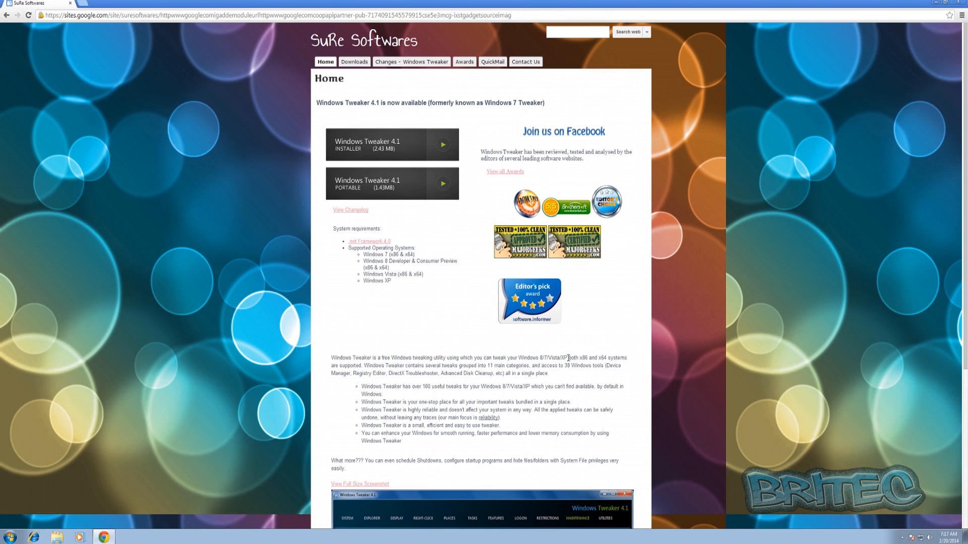
left_click(935, 4)
right_click(497, 172)
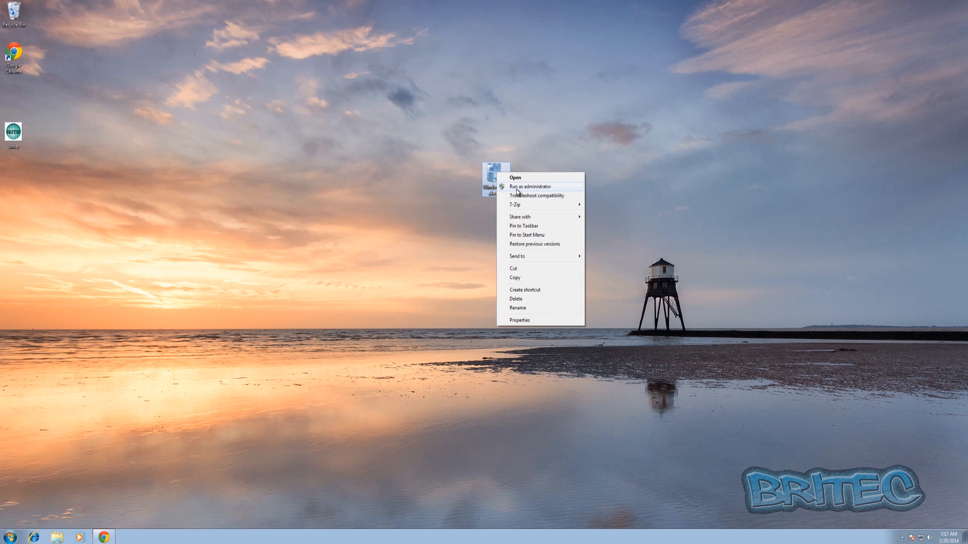
left_click(517, 187)
left_click(519, 284)
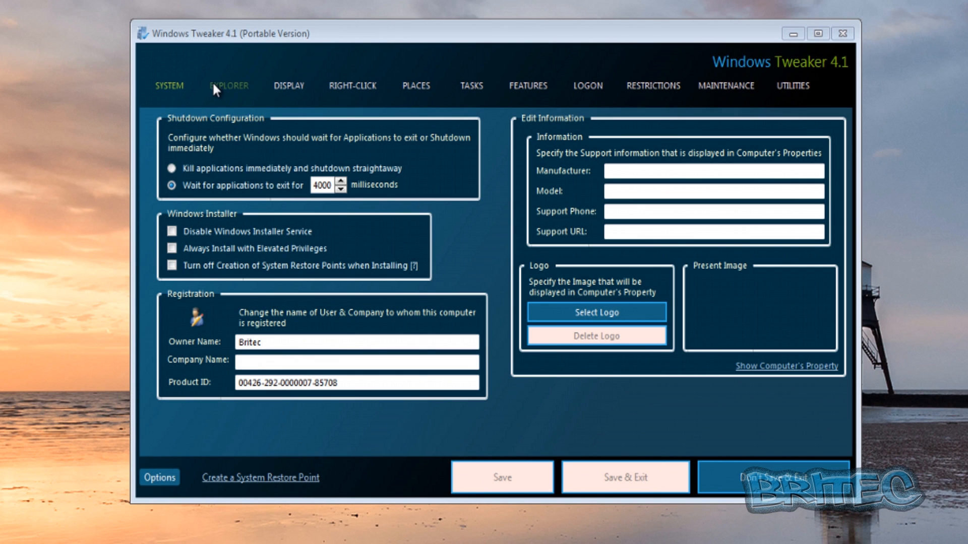
- Look over the Explorer and Display tweak pages and the System page's shutdown wait time
left_click(227, 86)
left_click(281, 83)
left_click(181, 85)
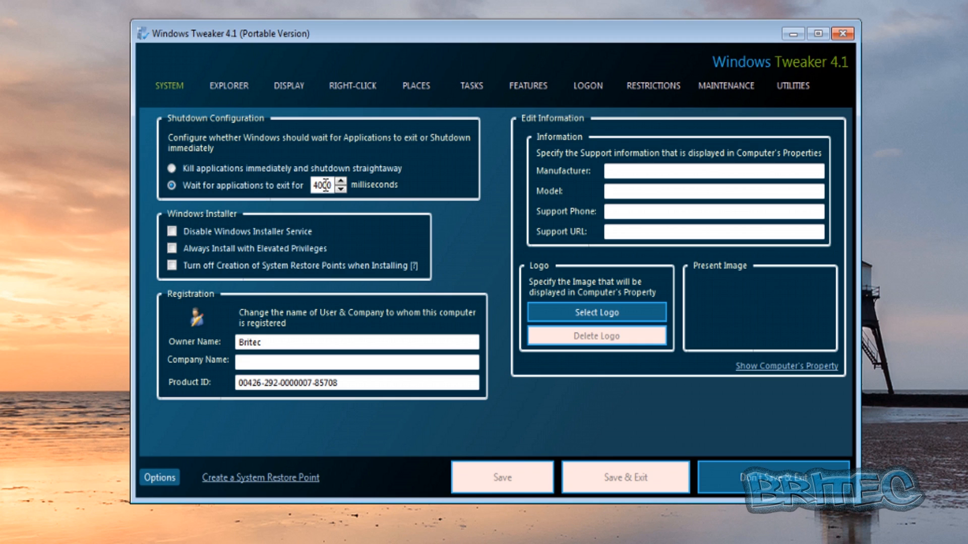
left_click_drag(332, 185, 309, 186)
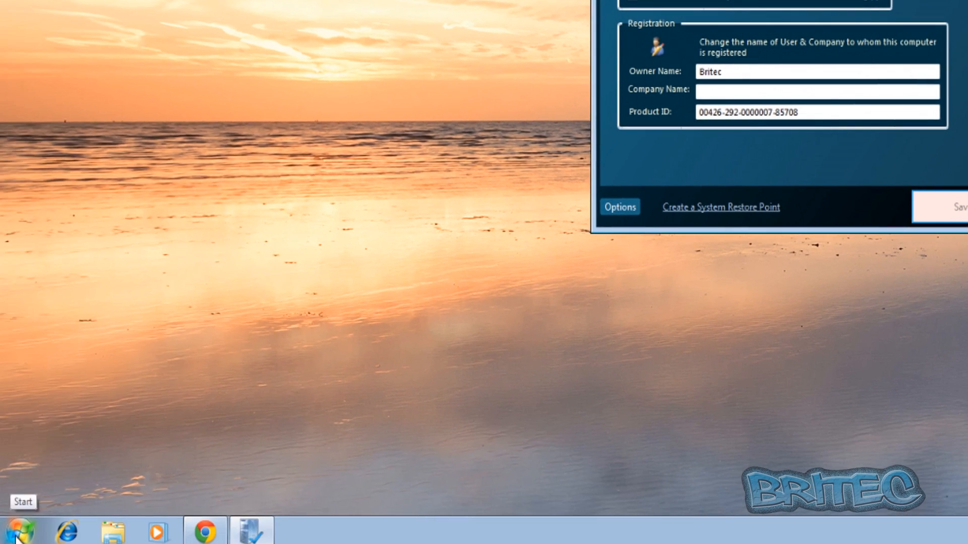
- View the computer's System properties before customizing the support information, and close the window
left_click(19, 532)
right_click(236, 339)
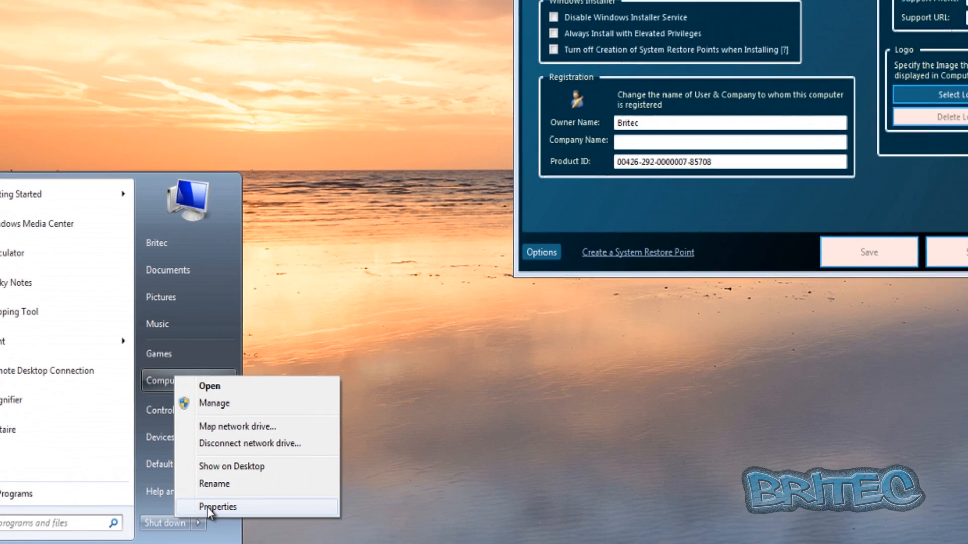
left_click(209, 507)
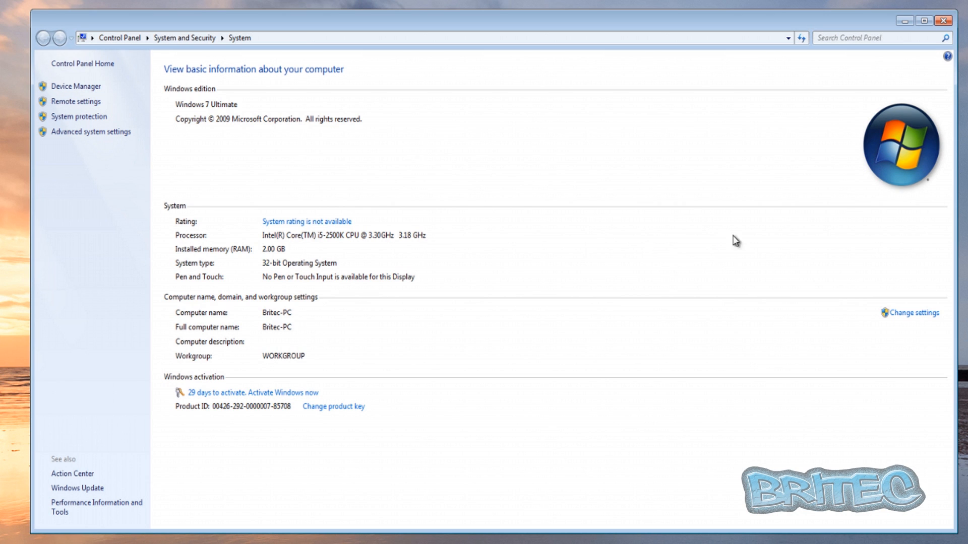
left_click(943, 21)
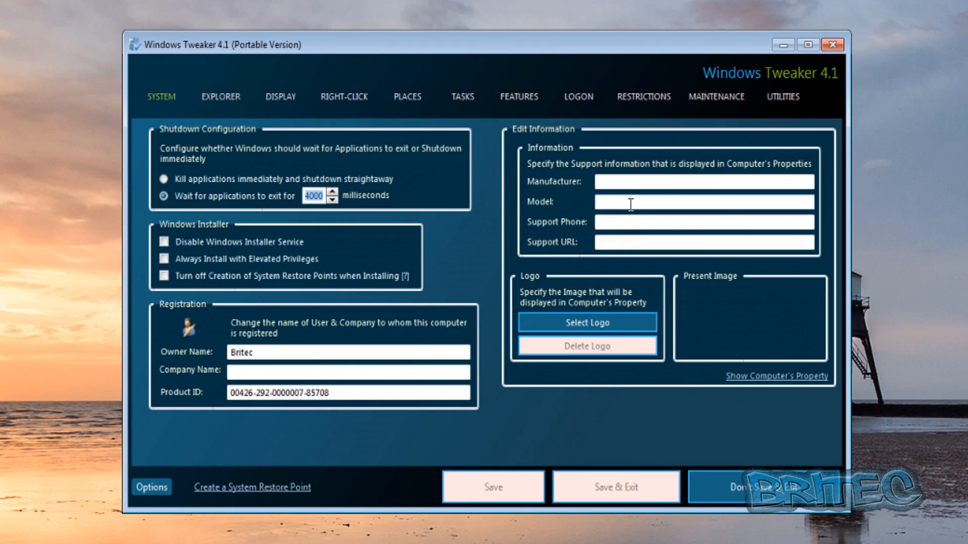
left_click(602, 182)
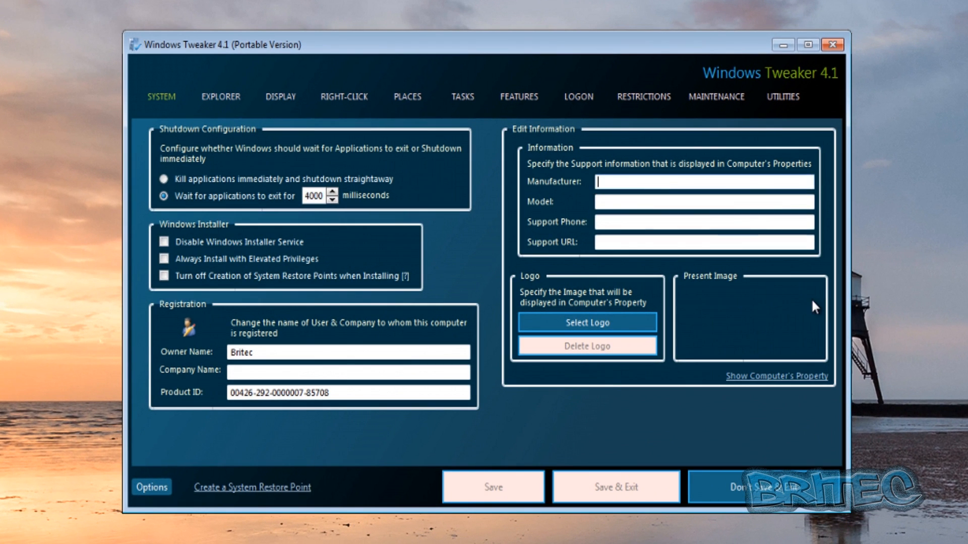
type("Britec Computers")
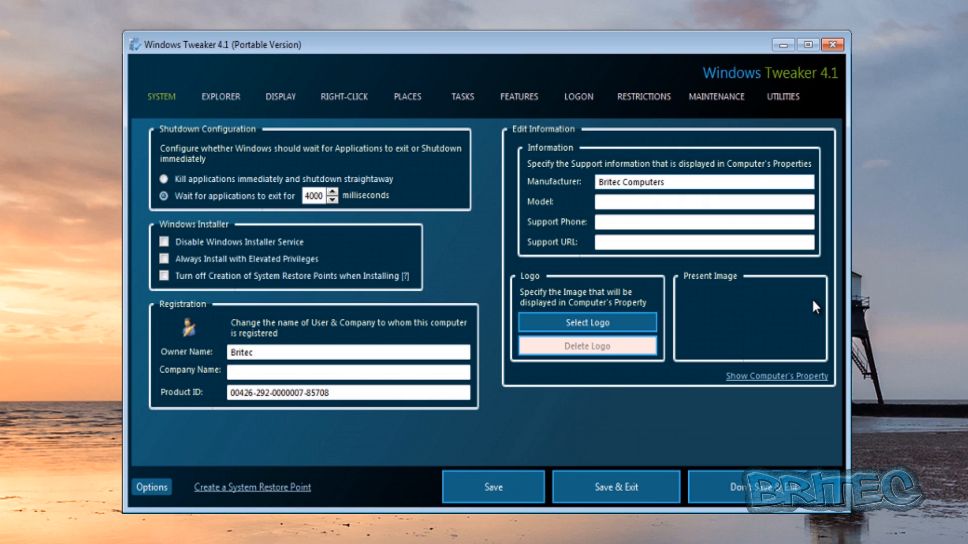
left_click(612, 201)
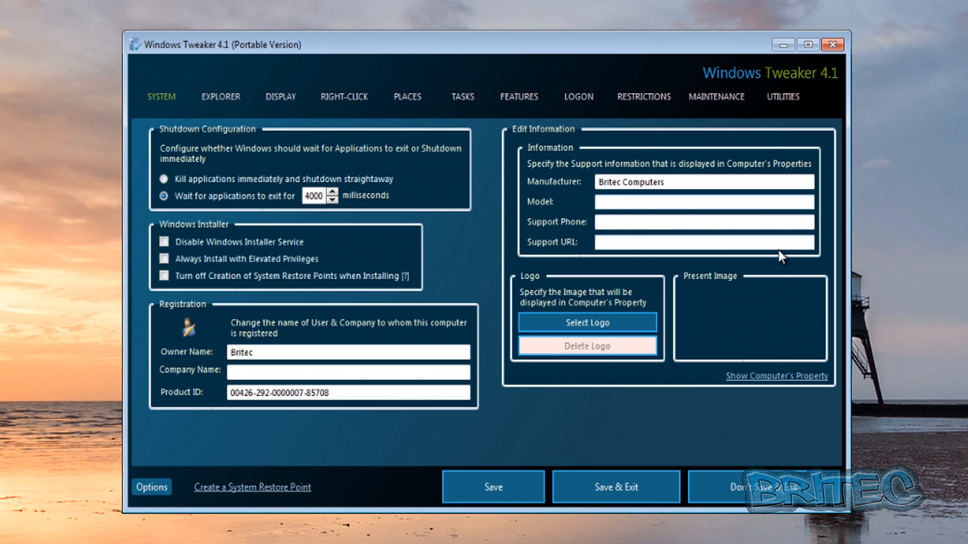
type("Razor")
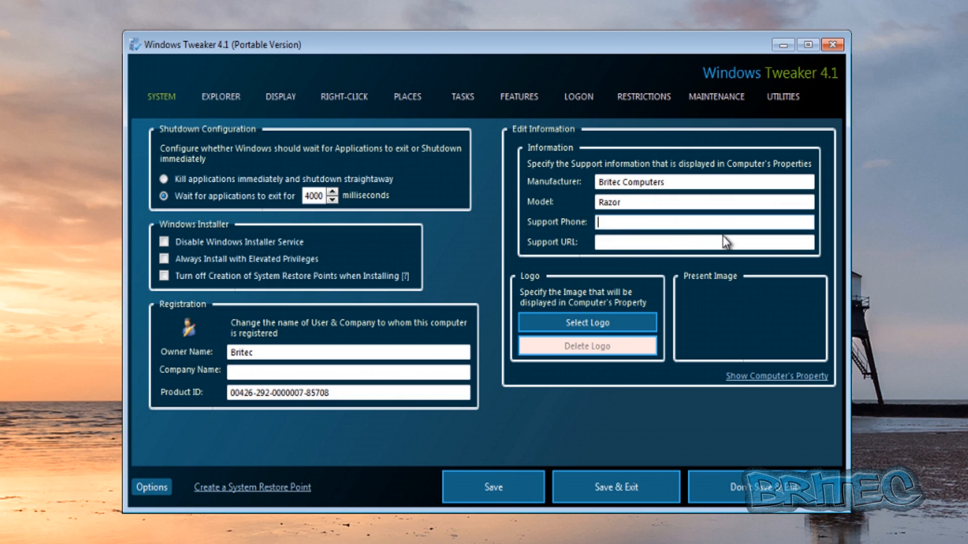
key("Tab")
type("555 5555")
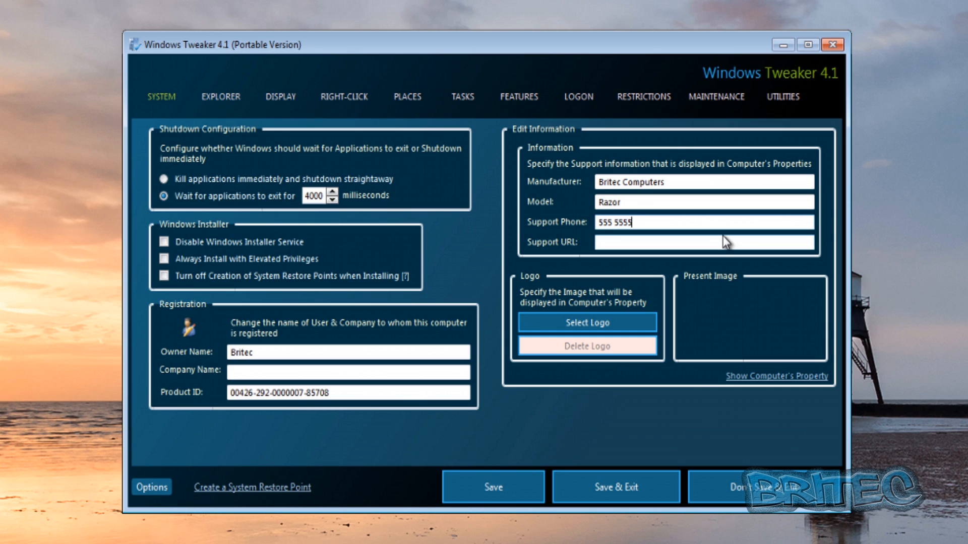
key("Tab")
type("http://w")
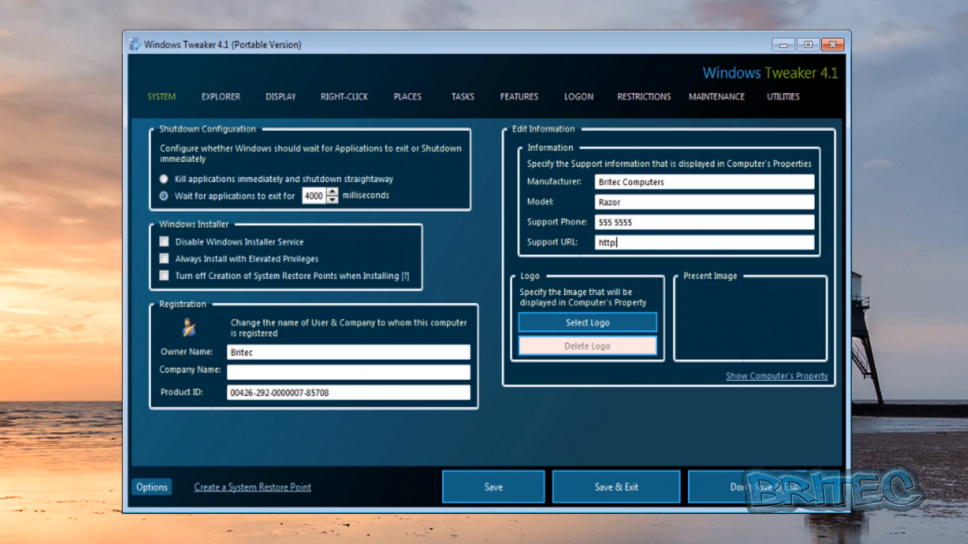
type("ww.briteccomputers")
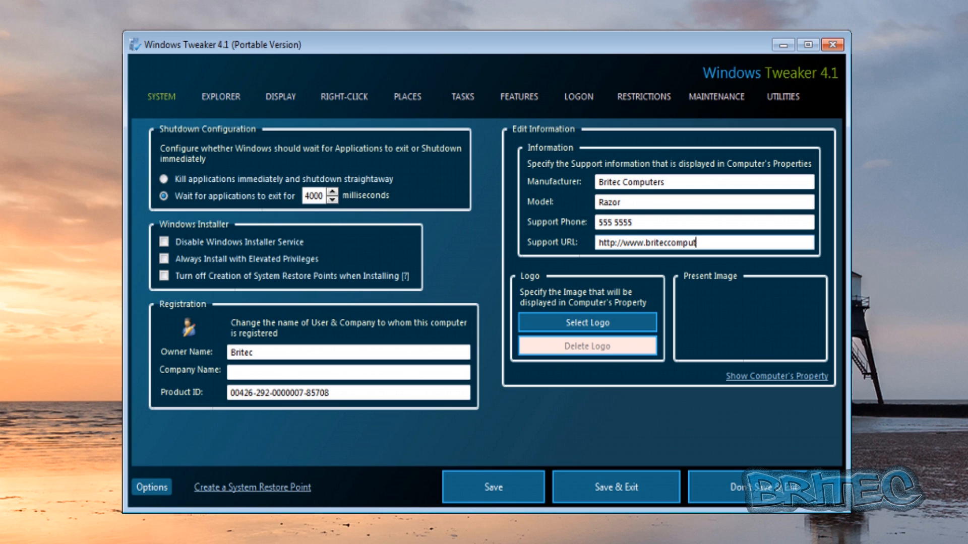
type(".co.uk")
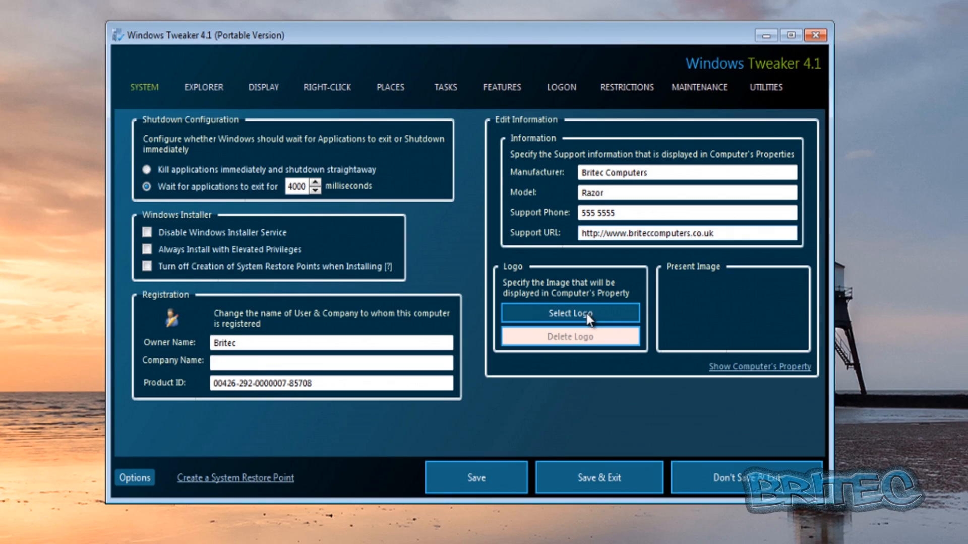
- Apply the britec bitmap from the Desktop as the logo displayed in the computer's properties
left_click(586, 313)
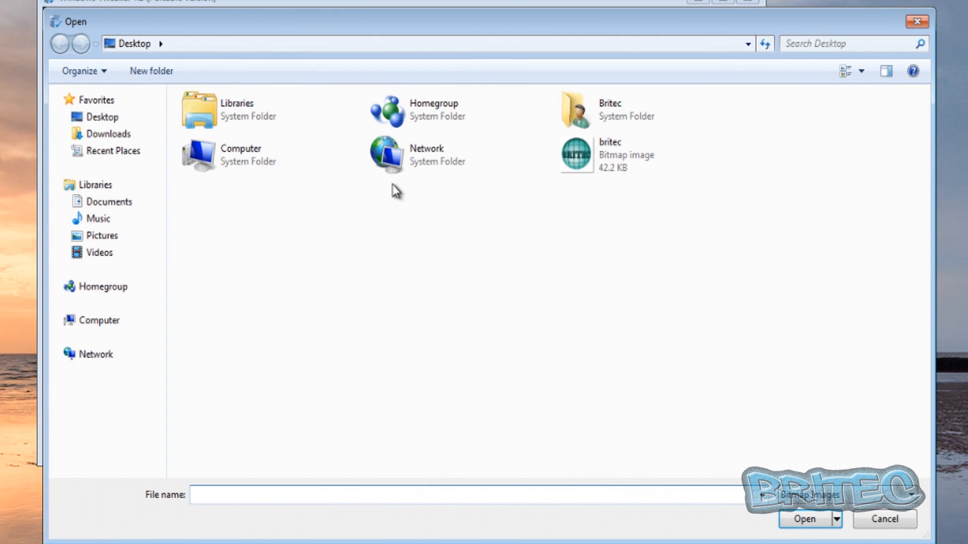
left_click(646, 197)
left_click(804, 518)
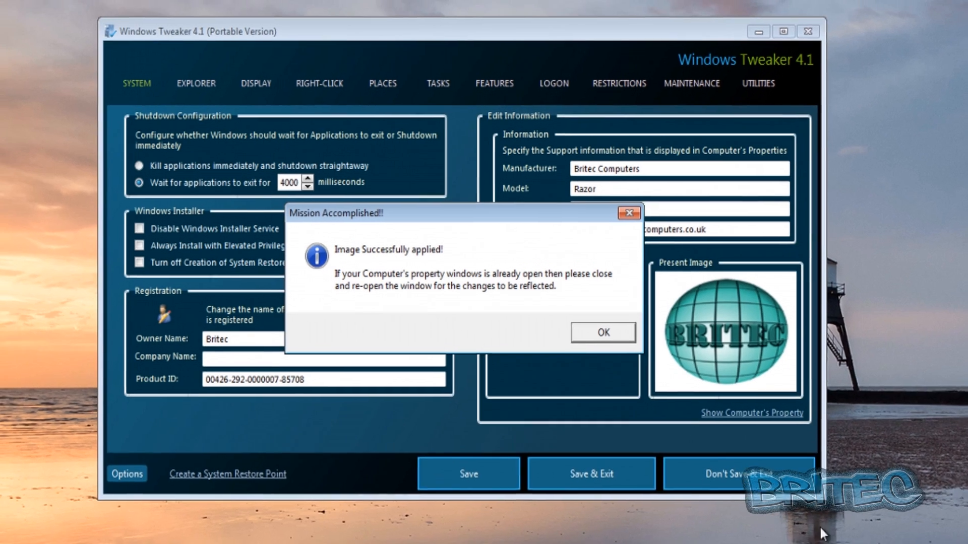
left_click(628, 343)
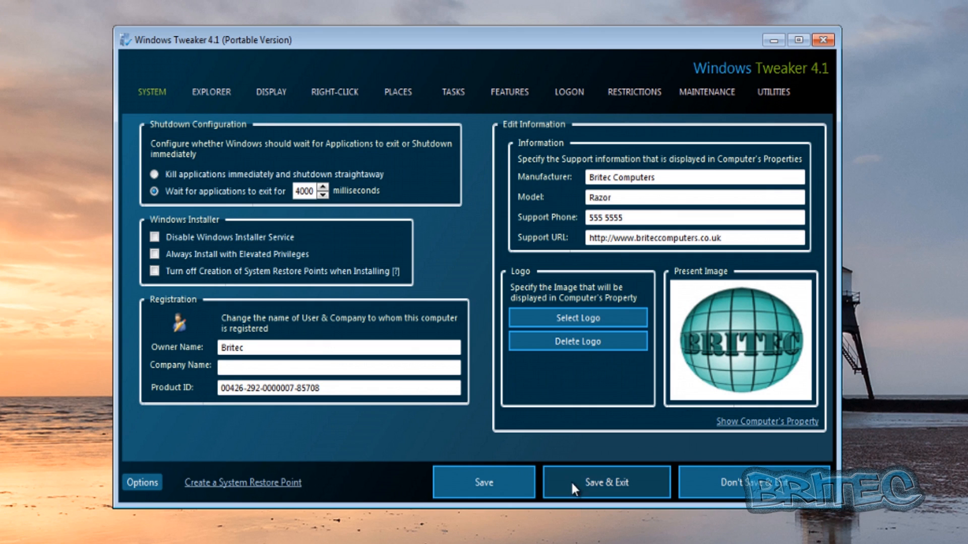
- Save the System tweaks, log off Windows, and log back in to the same account
left_click(514, 481)
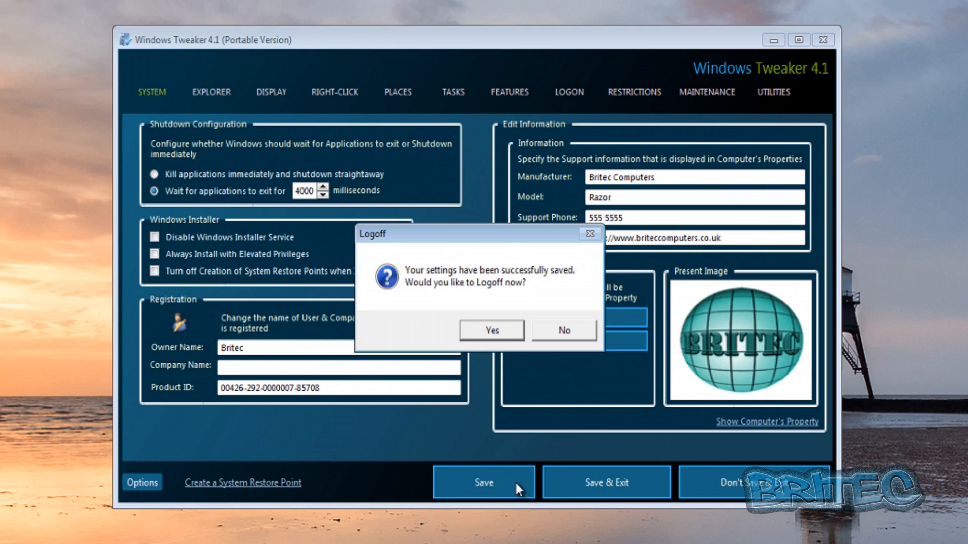
left_click(491, 331)
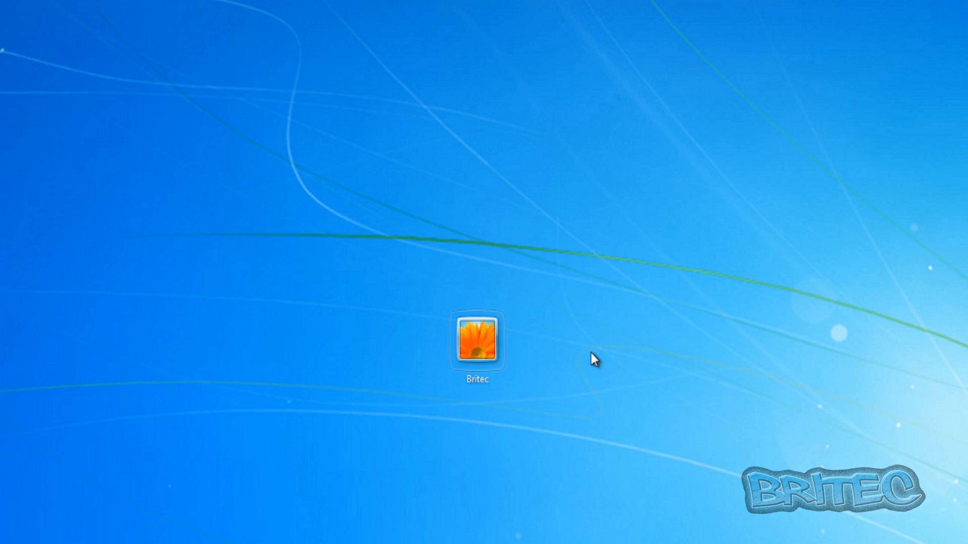
left_click(485, 351)
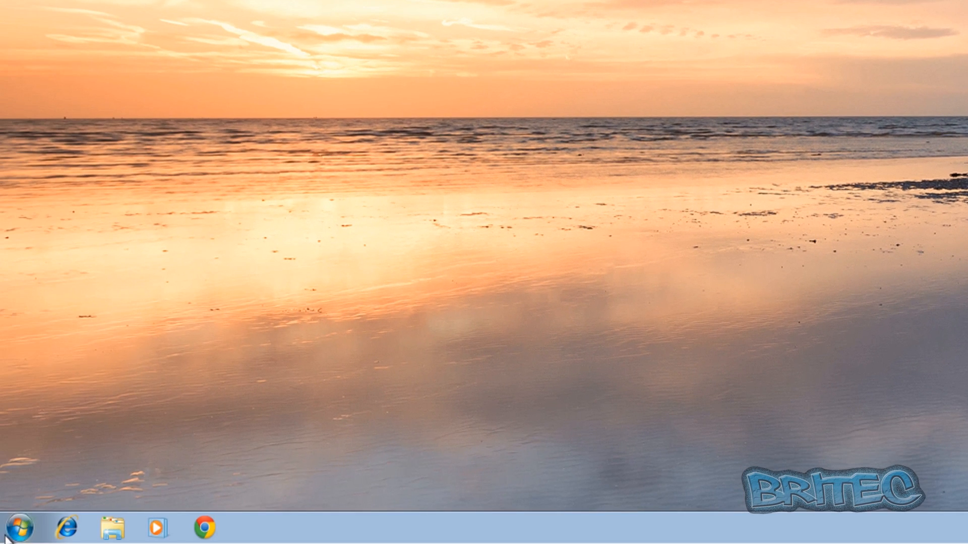
- Open the computer's System properties to check the custom manufacturer, model, logo and support details
left_click(6, 539)
right_click(254, 341)
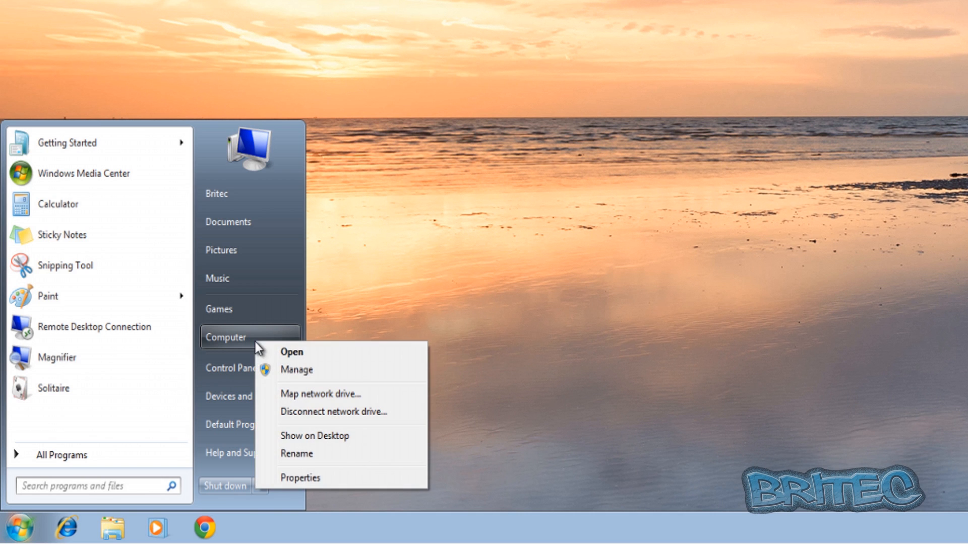
left_click(298, 476)
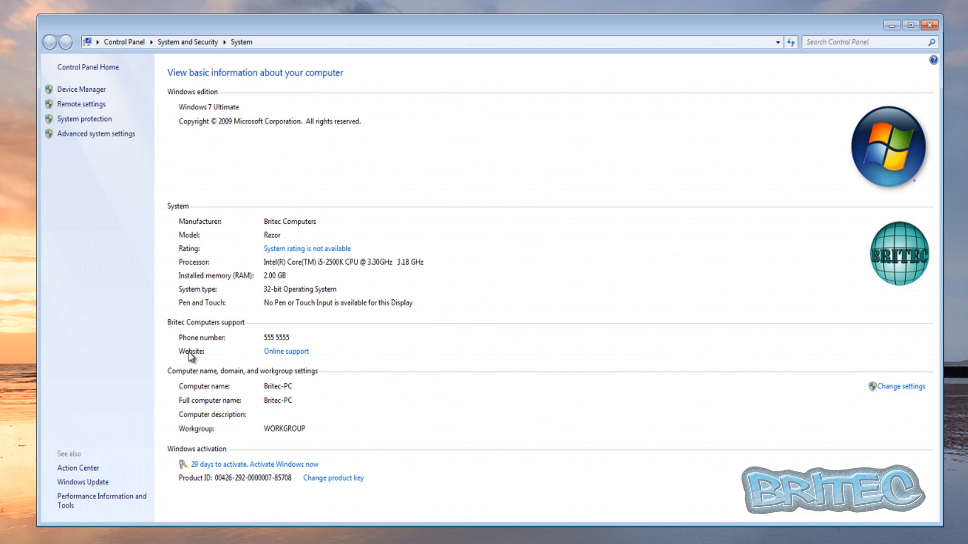
- Test the Online support link from System properties, and close the browser and the System window
left_click(291, 352)
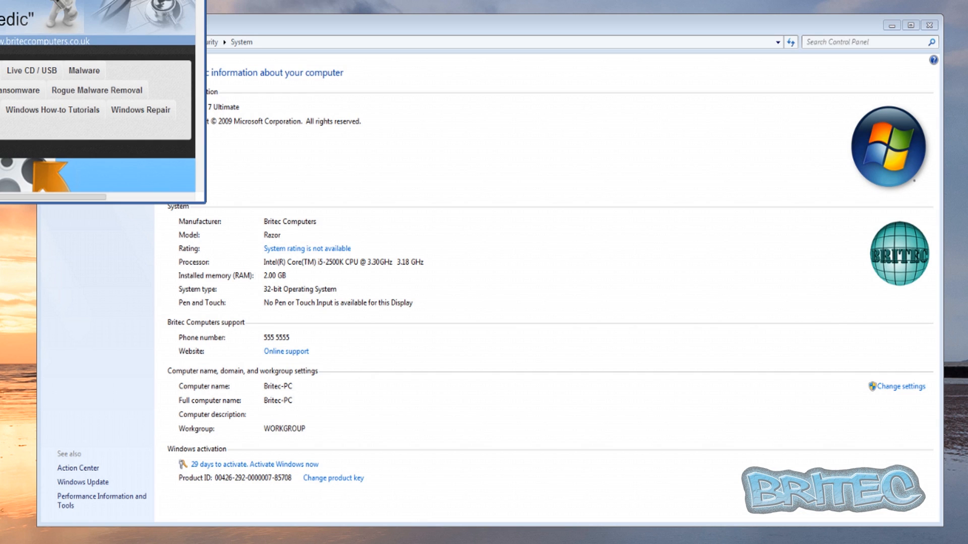
left_click_drag(86, 0, 488, 71)
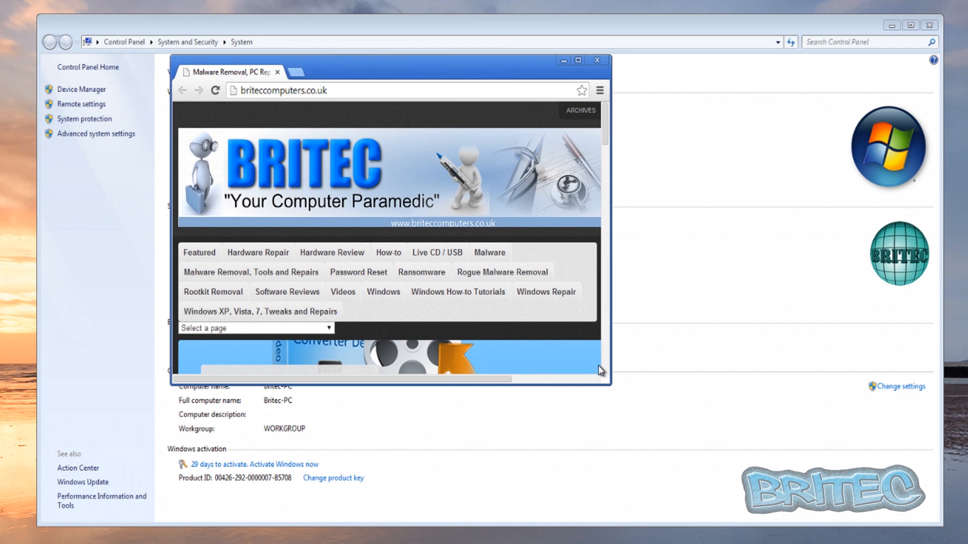
left_click(597, 61)
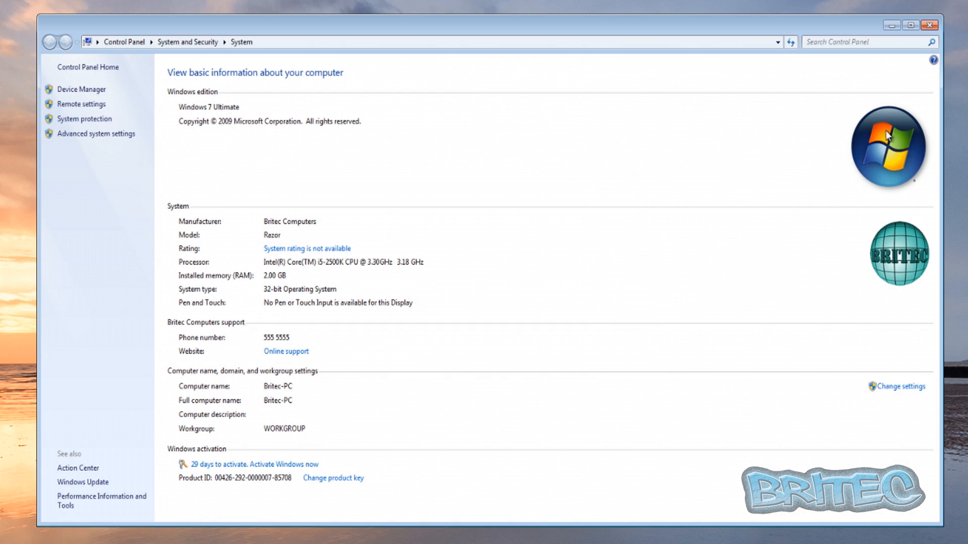
left_click(929, 25)
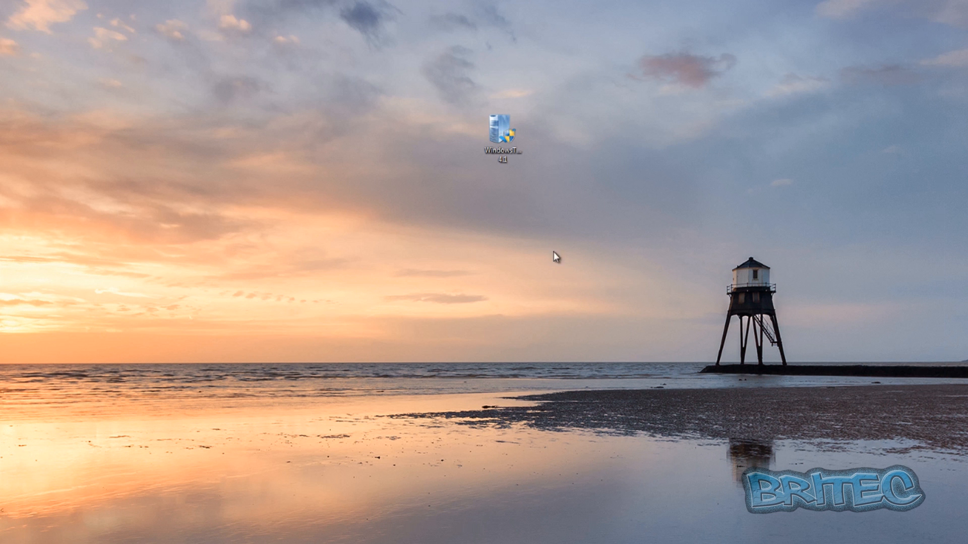
- Run Windows Tweaker 4.1 from the desktop as administrator again and allow it to make changes
right_click(495, 129)
left_click(518, 150)
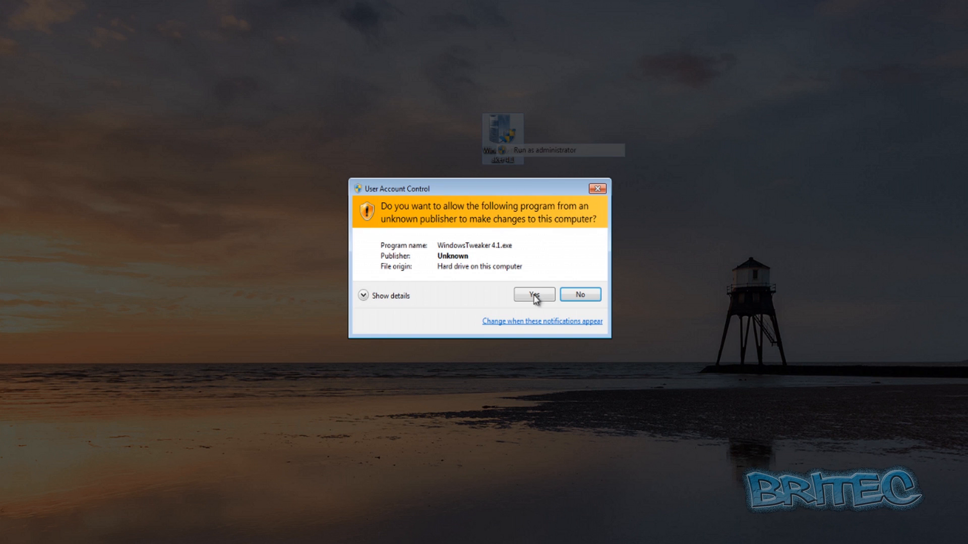
left_click(542, 293)
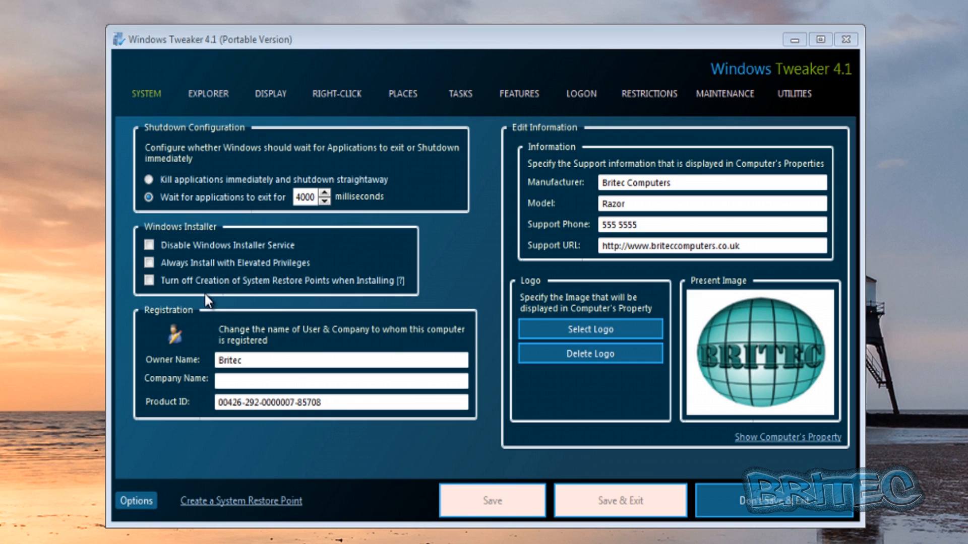
- Examine the Explorer, Display and Right-Click tweak options, and check the desktop's context menu
left_click(207, 96)
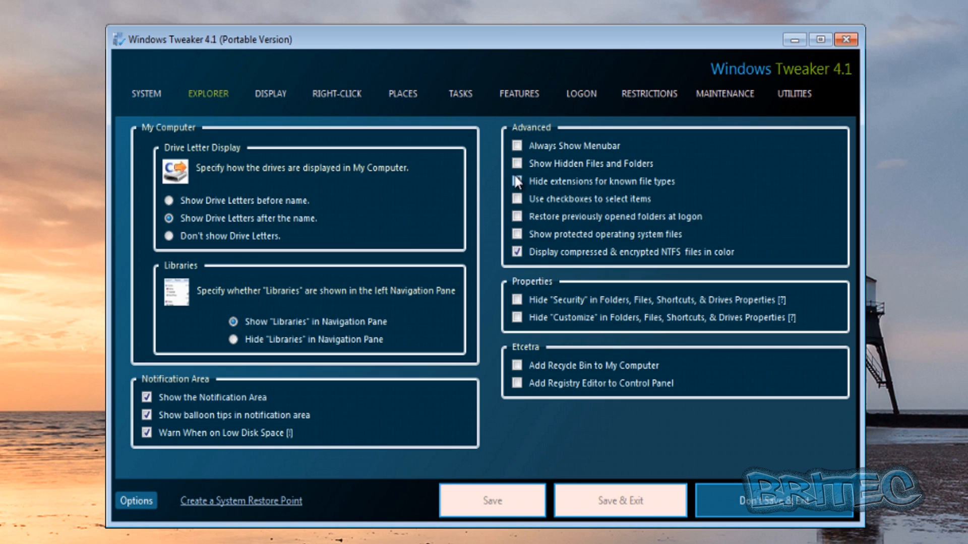
left_click(516, 252)
left_click(267, 93)
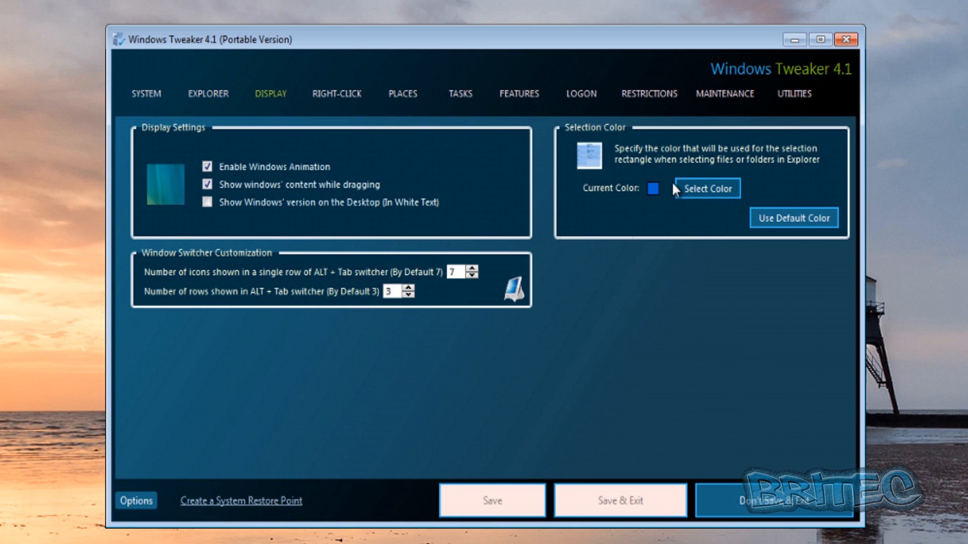
left_click(337, 93)
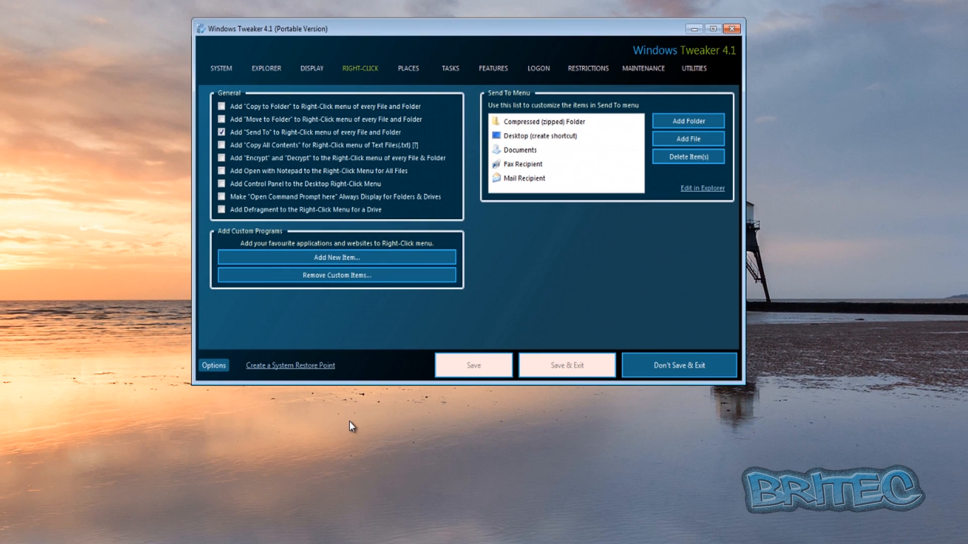
right_click(349, 422)
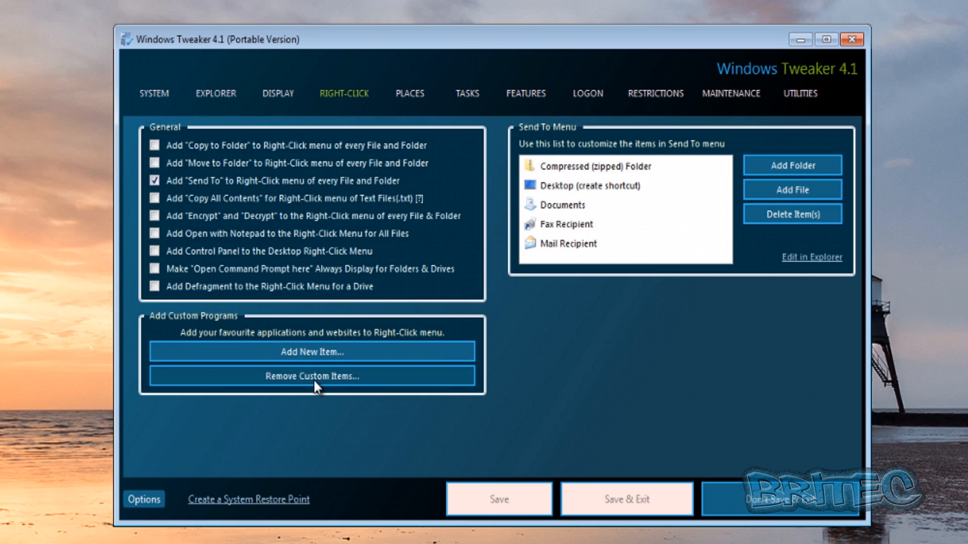
- Examine the options for adding a custom file or URL to the right-click menu, browse for a file, and cancel without adding anything
left_click(311, 351)
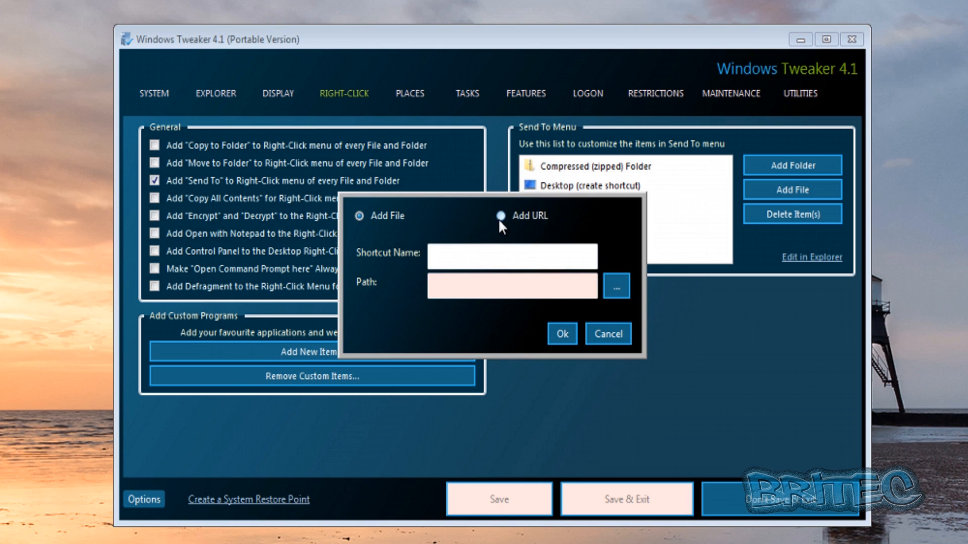
left_click(615, 284)
left_click_drag(746, 222, 615, 110)
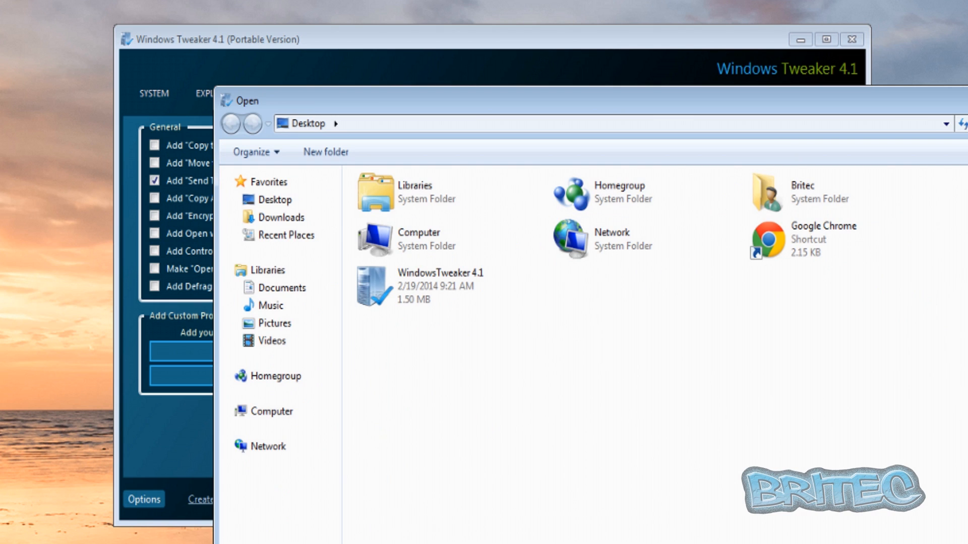
key("Escape")
left_click(609, 342)
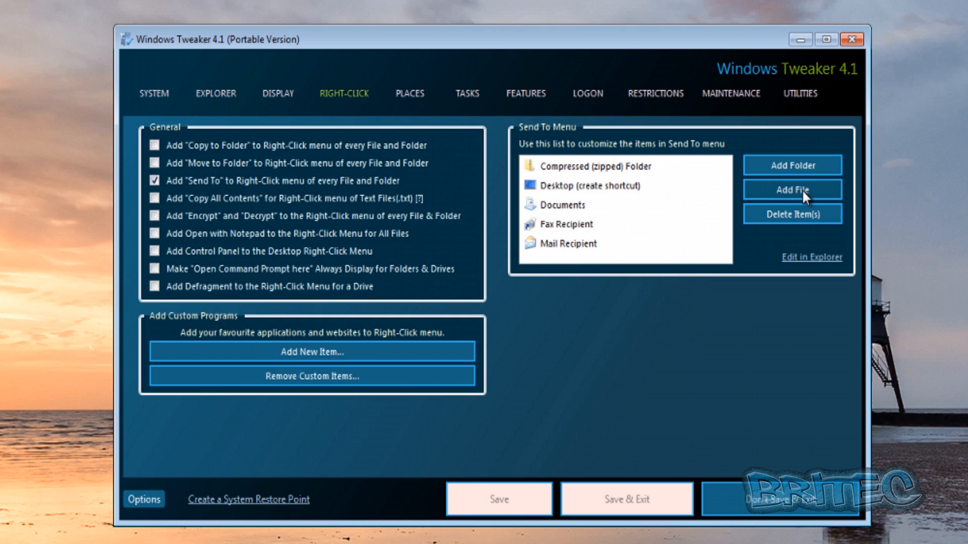
- Examine the Places tweaks, including the available actions for the Start Menu power button
left_click(414, 95)
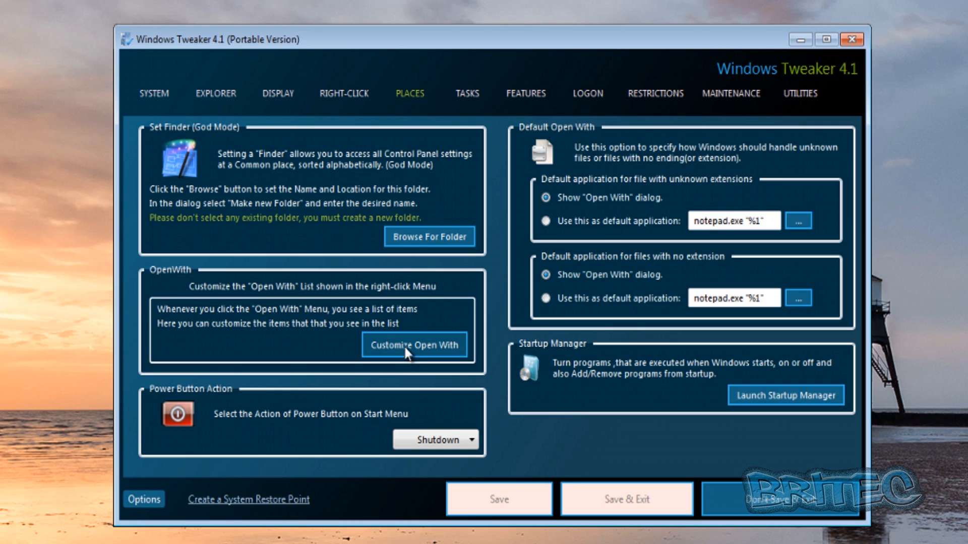
left_click(471, 441)
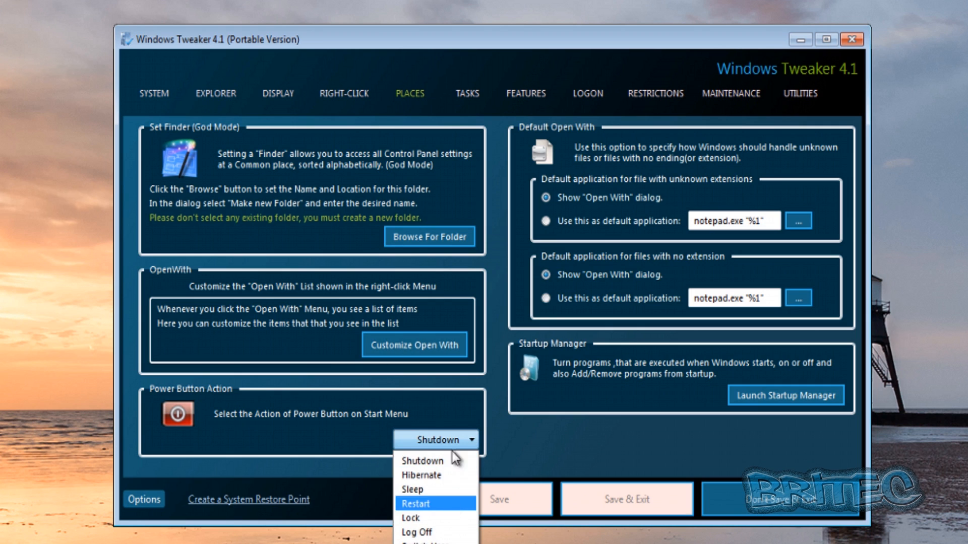
left_click(318, 444)
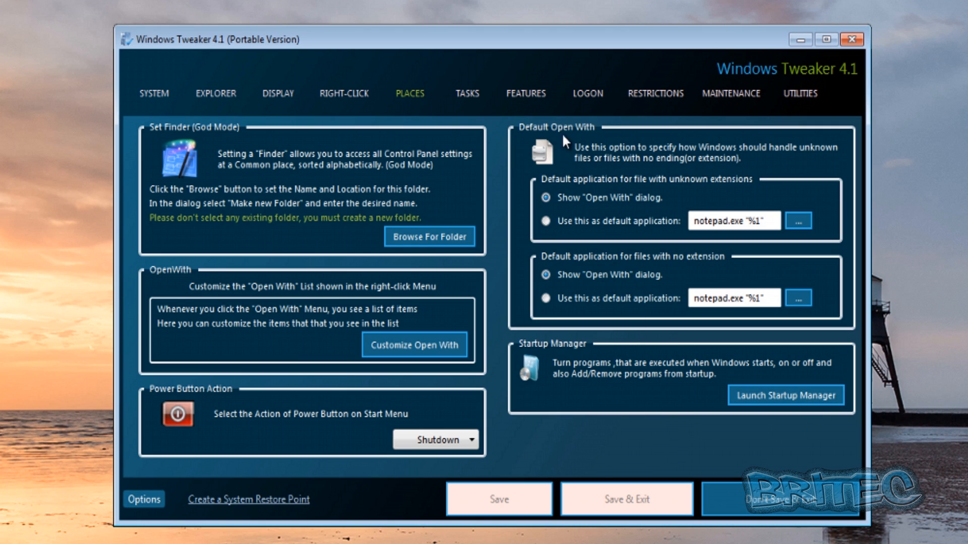
- Hide the britec bitmap file on the desktop with the System attribute, using the Special Hiding tweak under Tasks
left_click(462, 94)
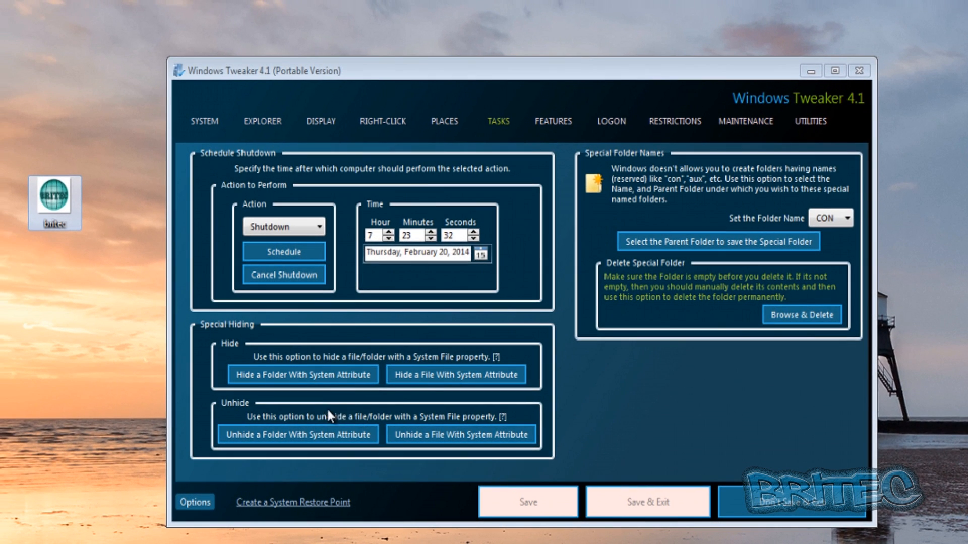
left_click(415, 377)
left_click(320, 267)
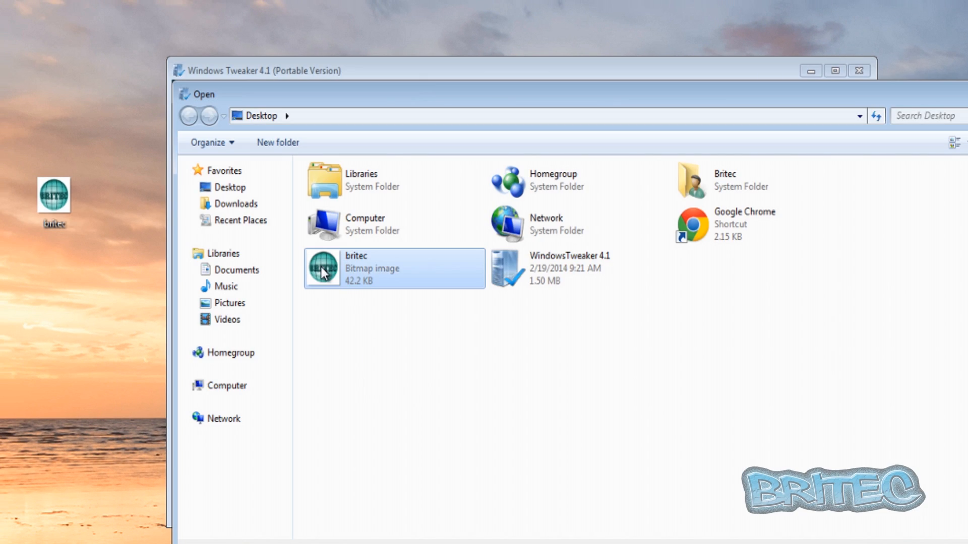
left_click(932, 543)
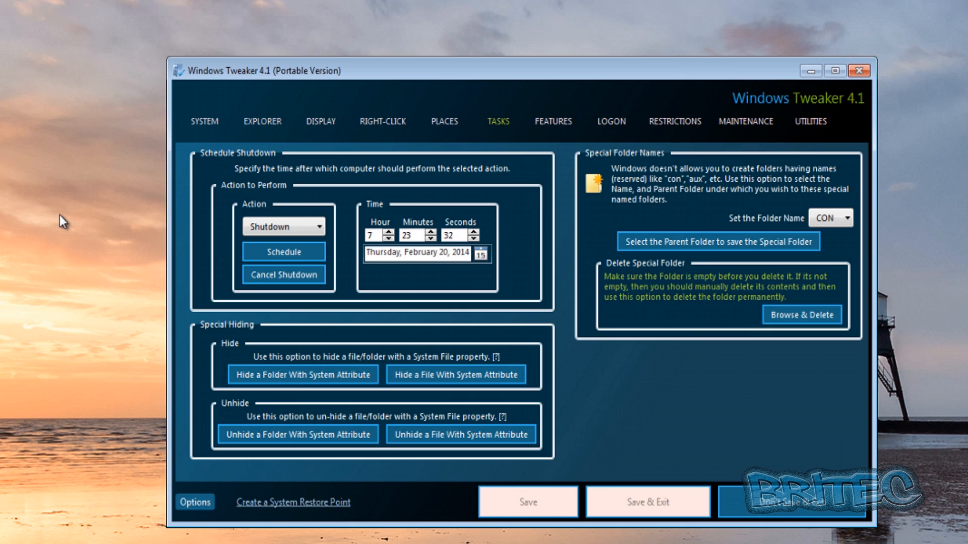
- Unhide the file \Desktop\britec that was hidden with the System attribute
left_click(437, 437)
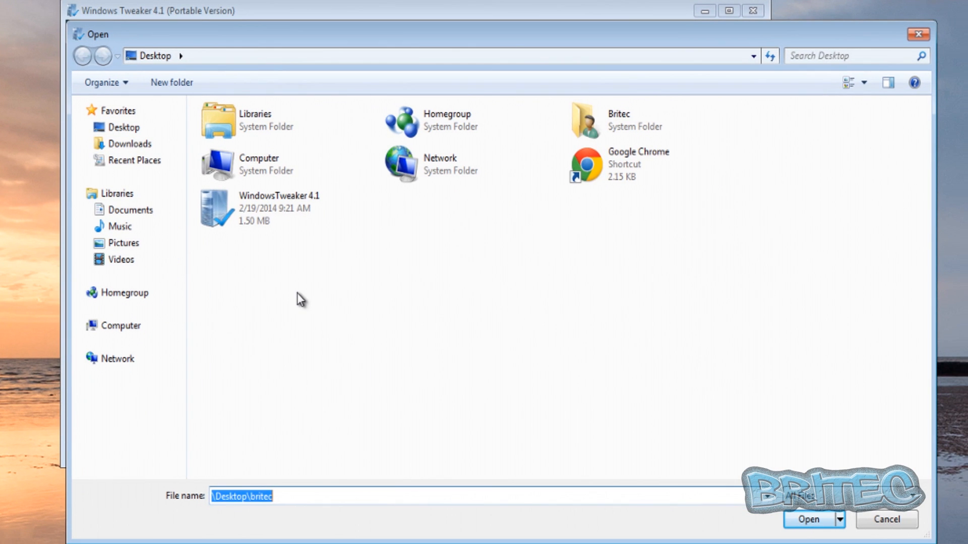
left_click(403, 353)
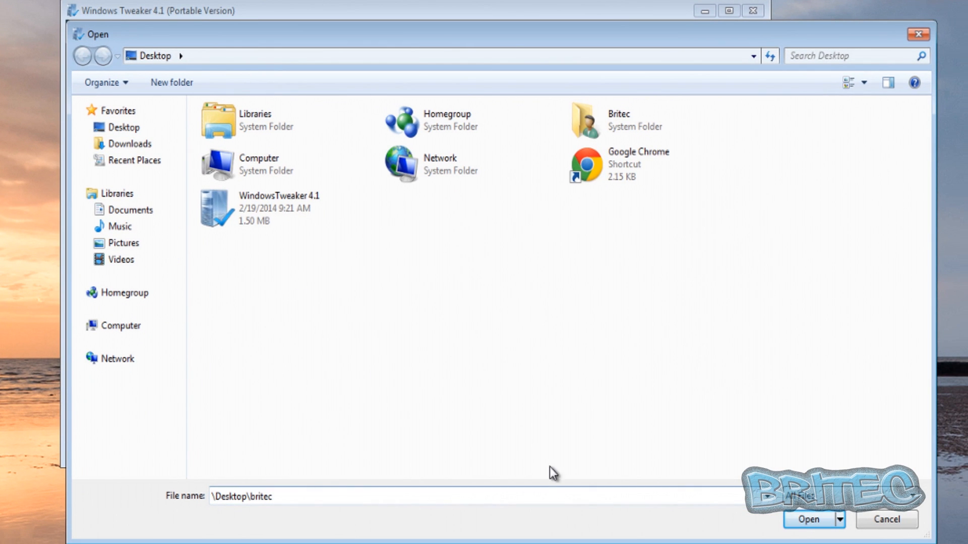
left_click(805, 522)
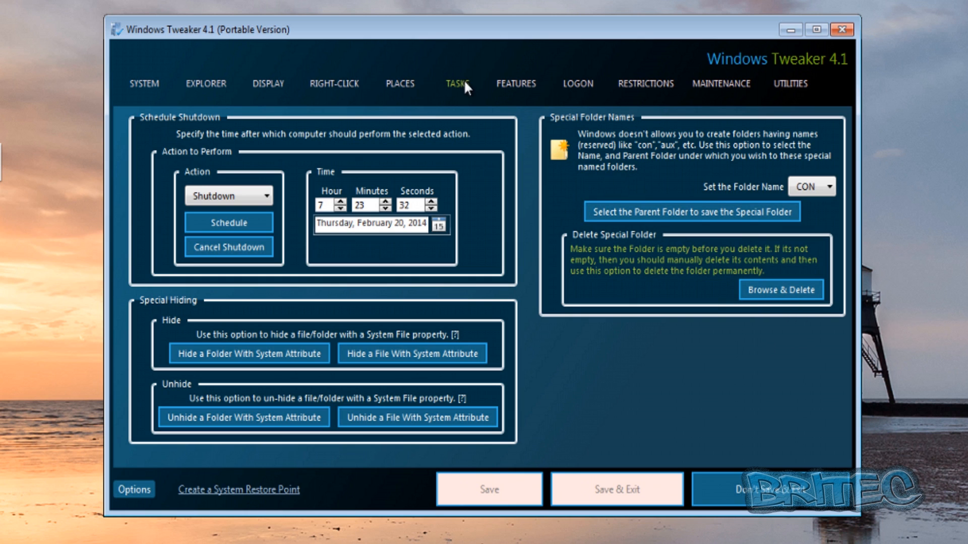
- Examine the Features tweaks and the Logon tweaks
left_click(514, 84)
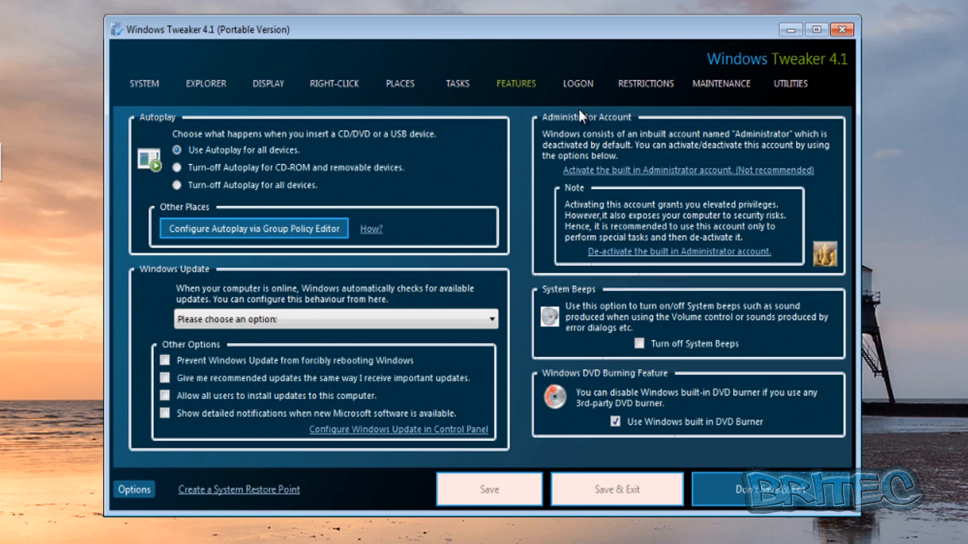
left_click(582, 82)
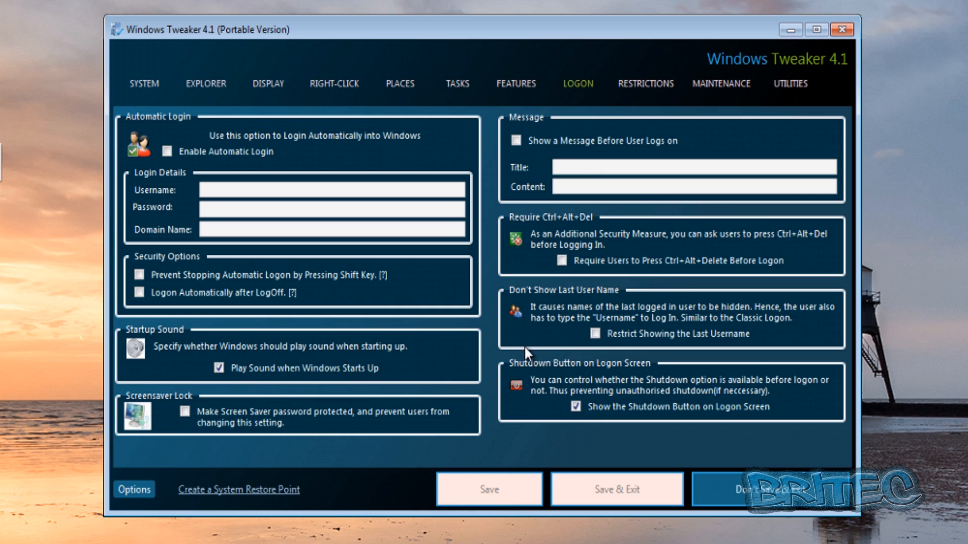
- Enable the Disable Right-Click Menu restriction for Explorer, accept the risk warning, and check the desktop's context menu
left_click(646, 83)
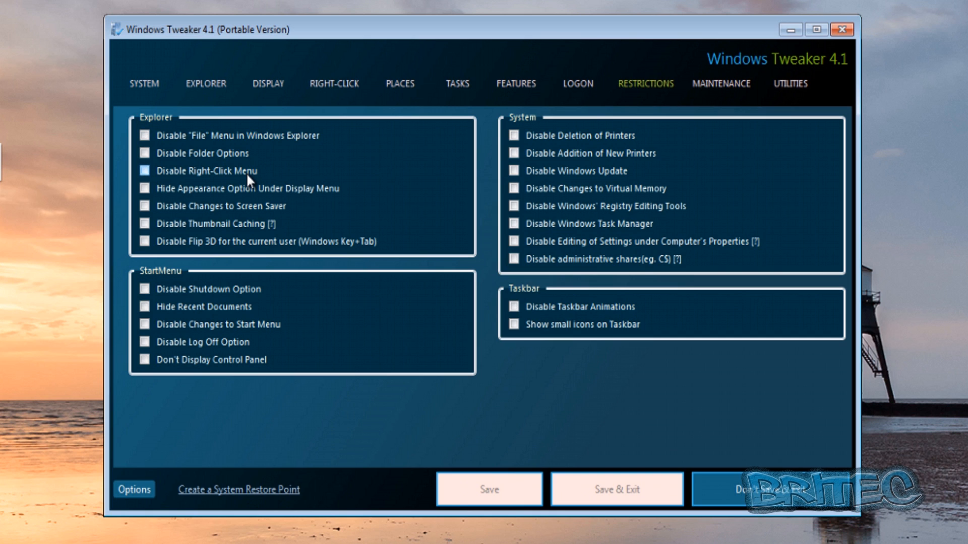
left_click(146, 171)
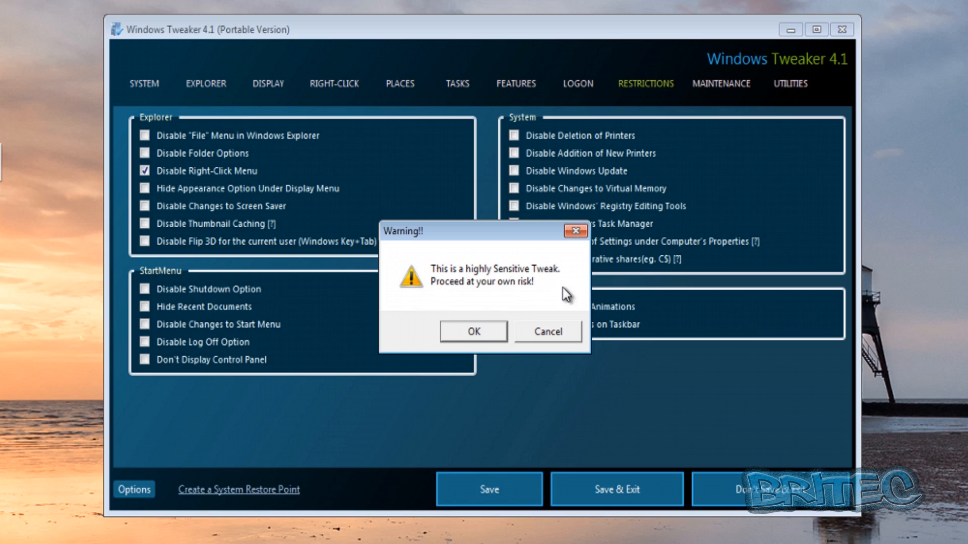
left_click(473, 331)
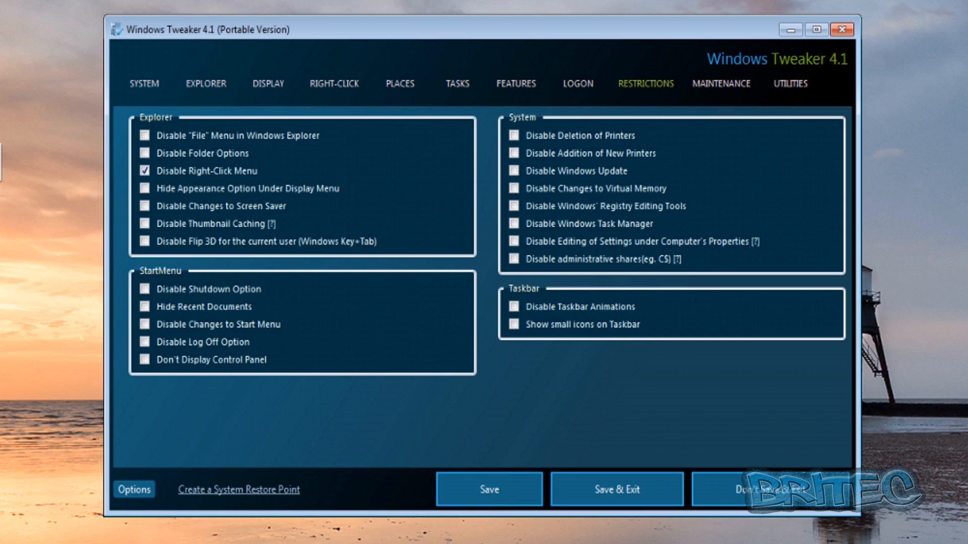
right_click(1, 244)
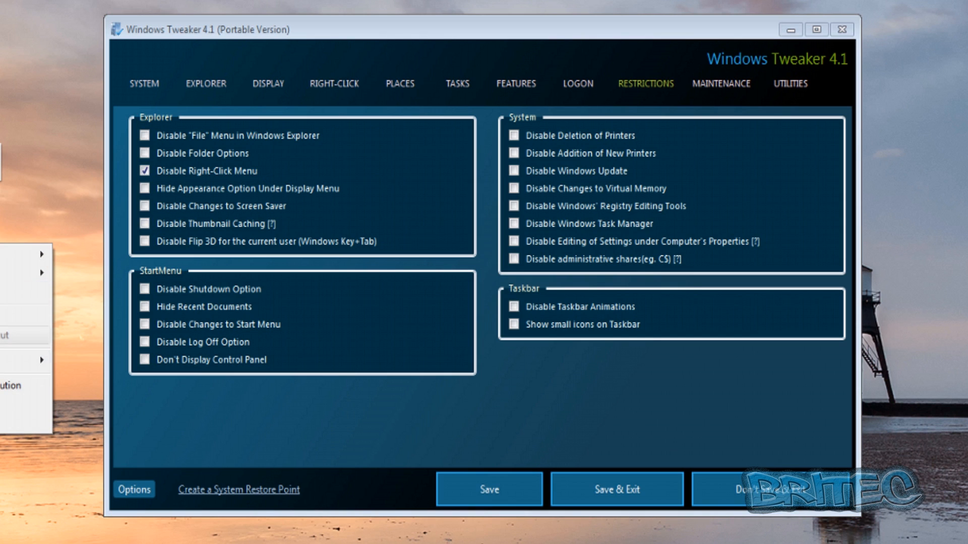
- Save the tweak settings, log off from Windows, and log back on to the user account
left_click(480, 498)
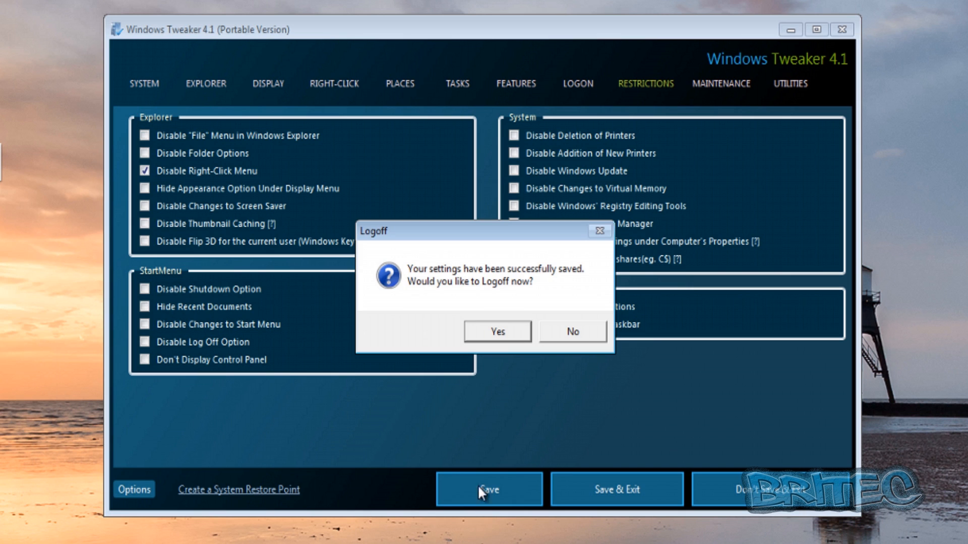
left_click(493, 332)
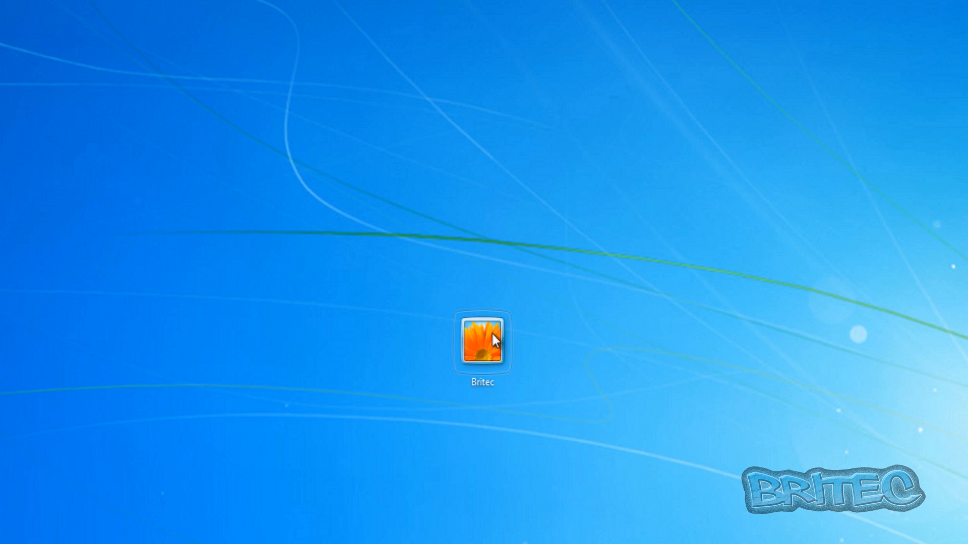
left_click(492, 333)
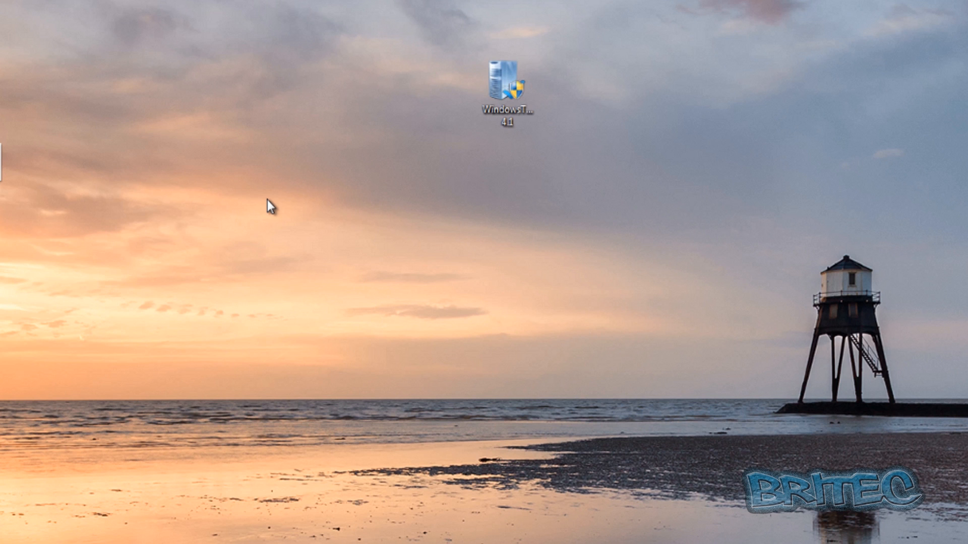
- Test the context menu restriction on the desktop, then relaunch Windows Tweaker 4.1 and allow it to make changes
left_click(500, 85)
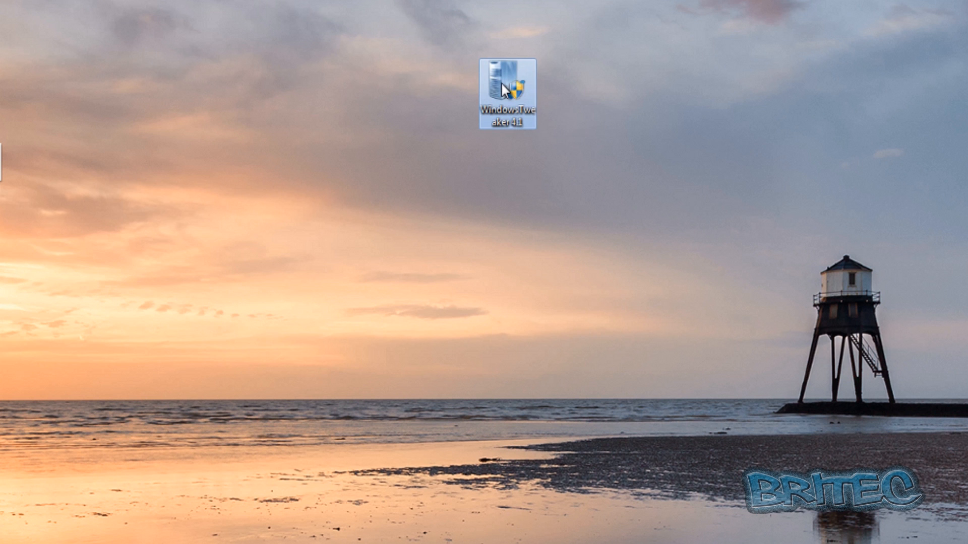
double_click(501, 84)
left_click(550, 304)
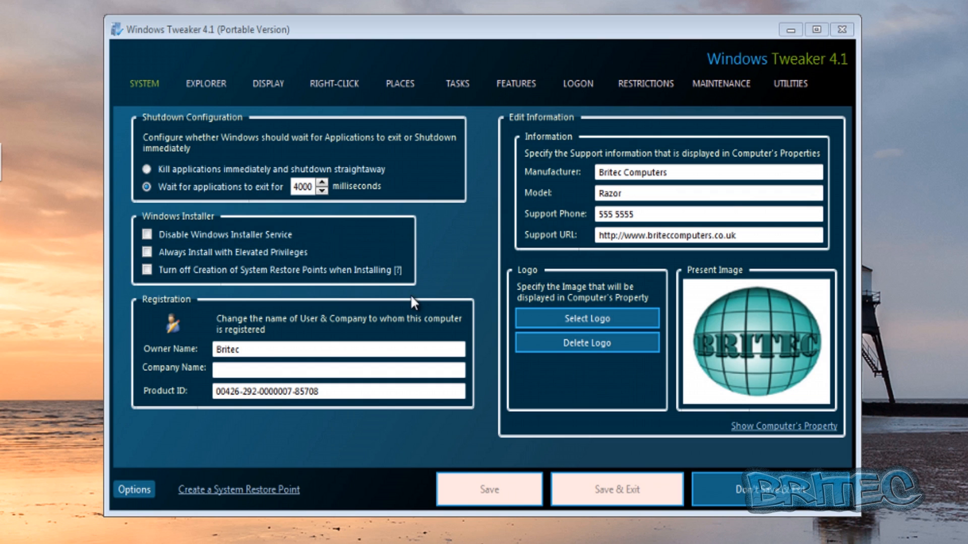
- Turn off the Disable Right-Click Menu restriction for Explorer, save the settings, and decline logging off
left_click(515, 83)
left_click(574, 85)
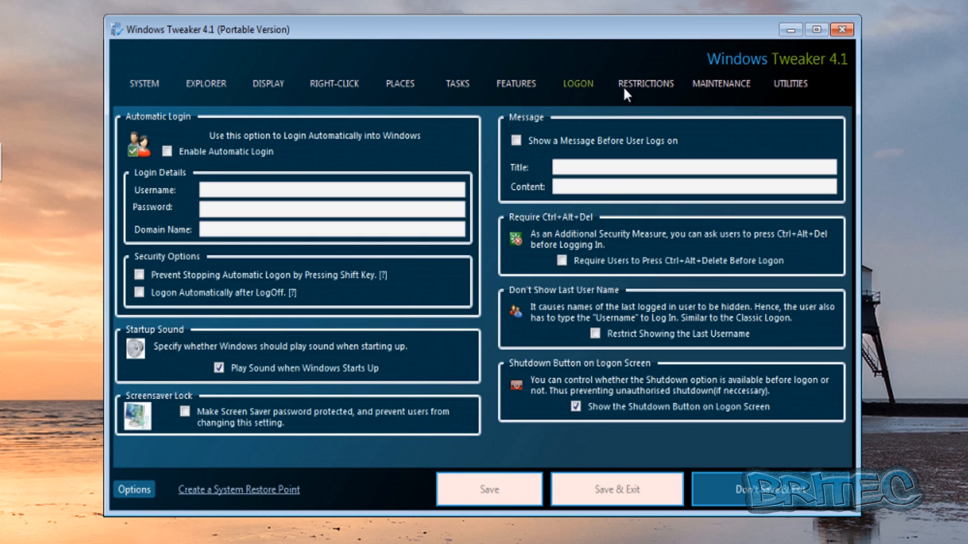
left_click(630, 84)
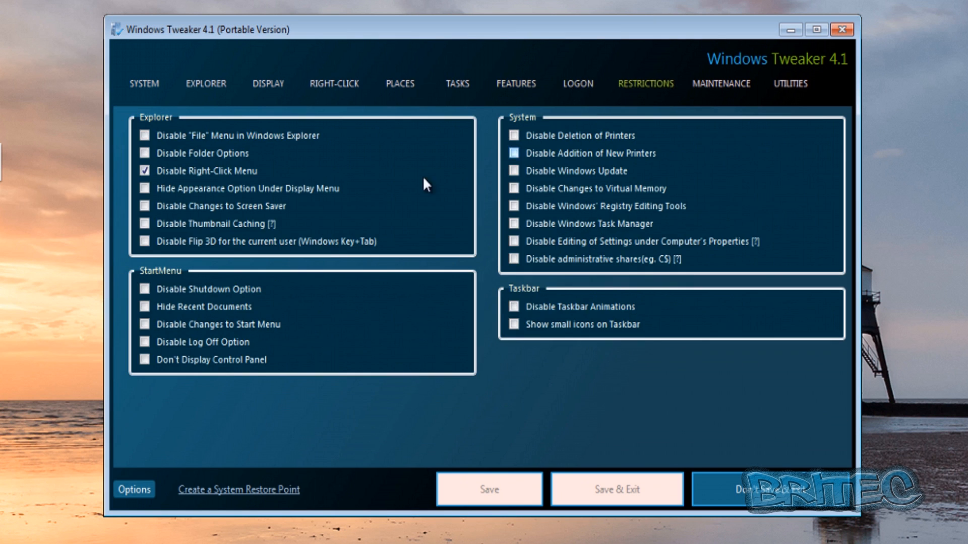
left_click(144, 170)
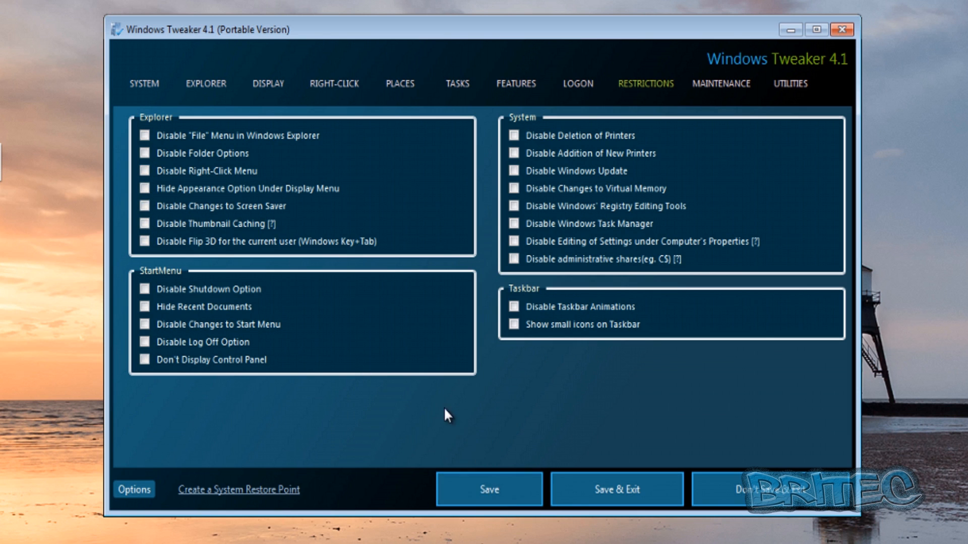
left_click(493, 486)
left_click(566, 333)
- Examine the Maintenance tweaks and the Utilities shortcuts, opening and closing Device Manager and Windows Services
left_click(716, 88)
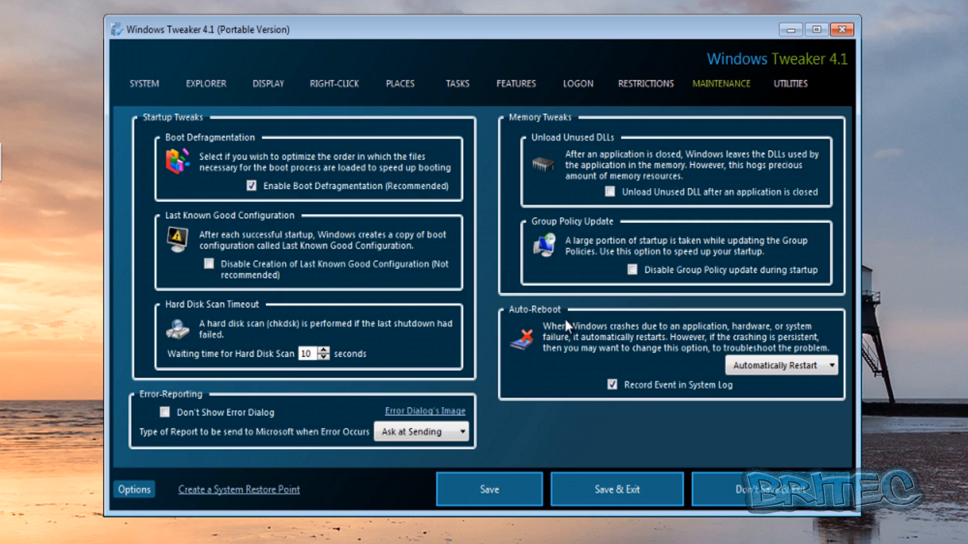
left_click(791, 86)
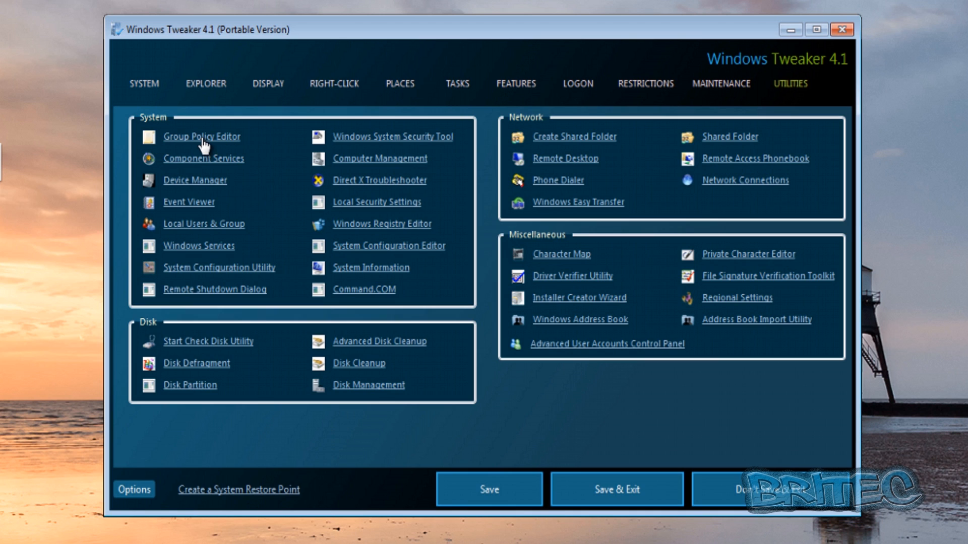
left_click(188, 181)
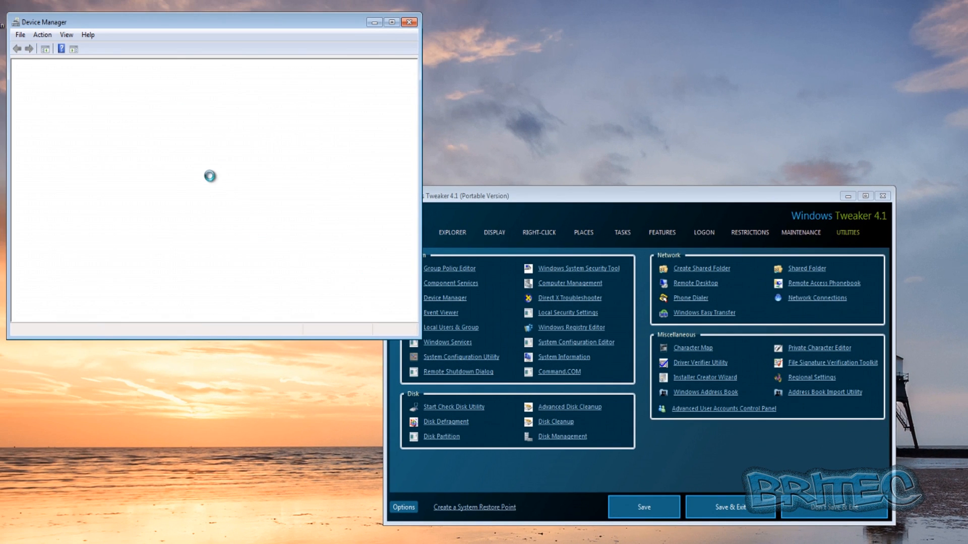
left_click(409, 22)
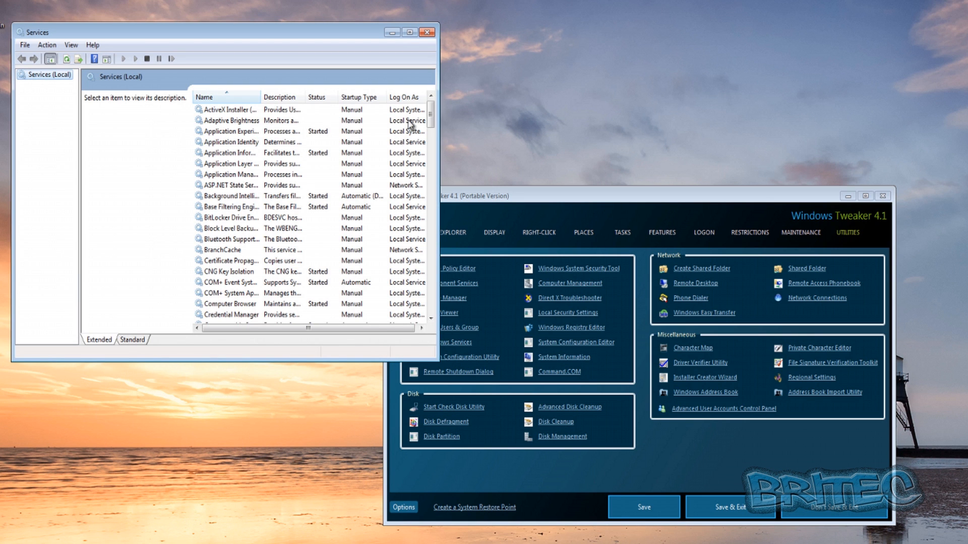
left_click(427, 32)
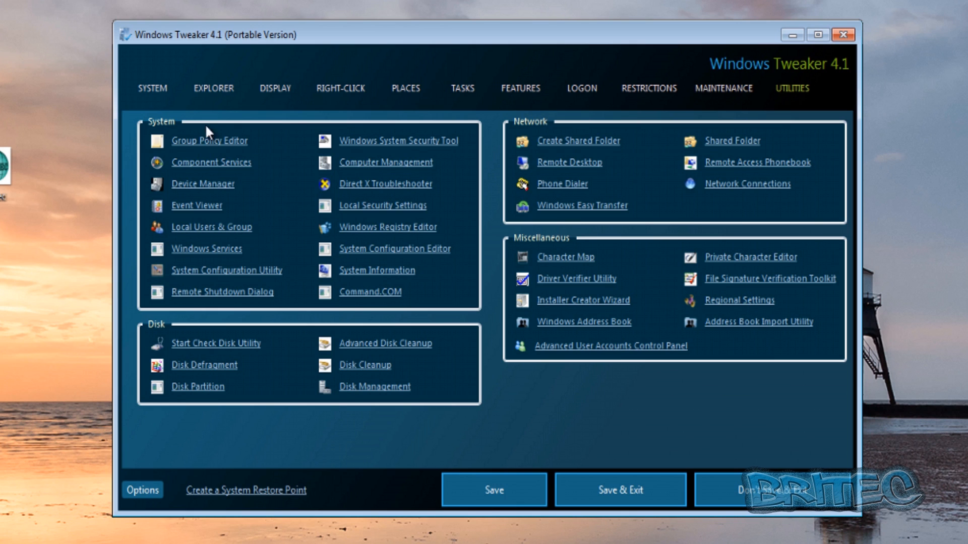
- View the About information for Windows Tweaker, and close the dialog and the program
left_click(143, 488)
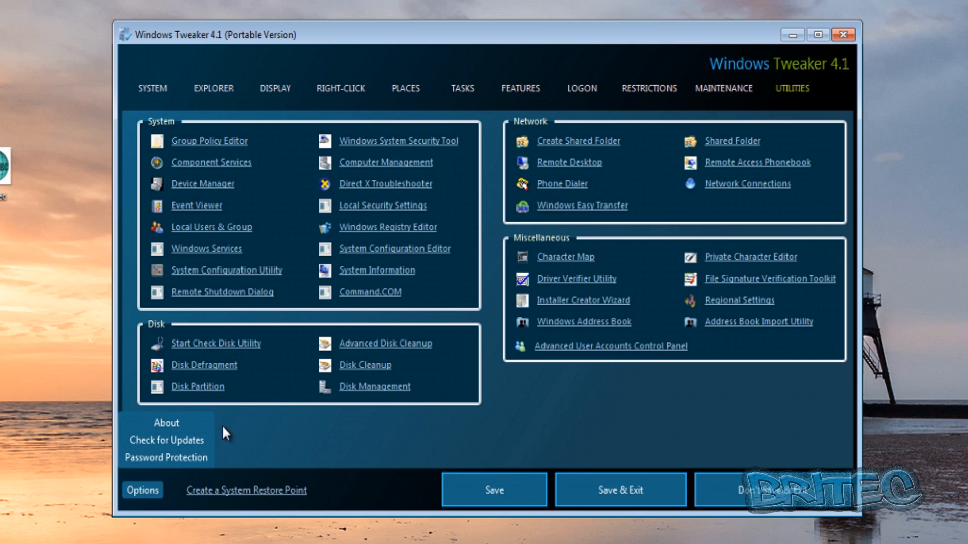
left_click(173, 422)
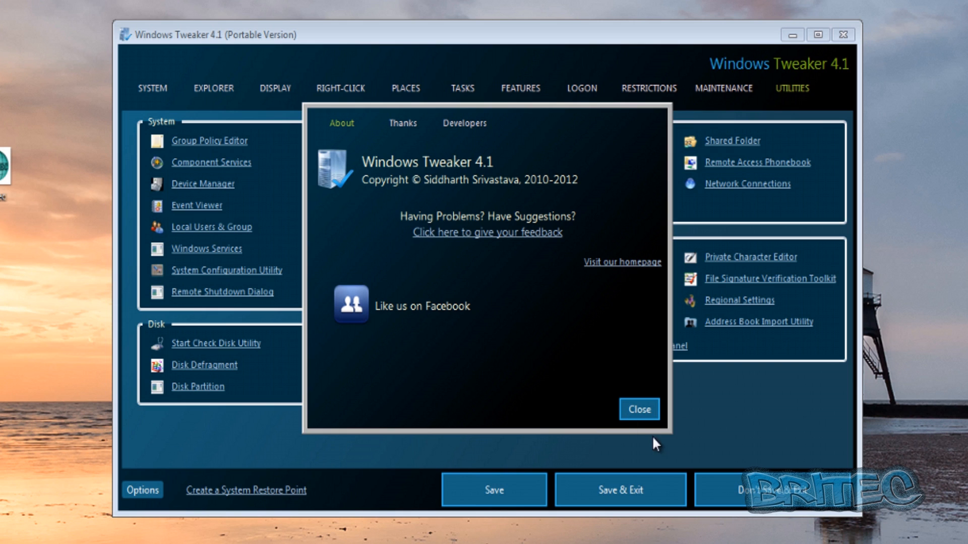
left_click(638, 409)
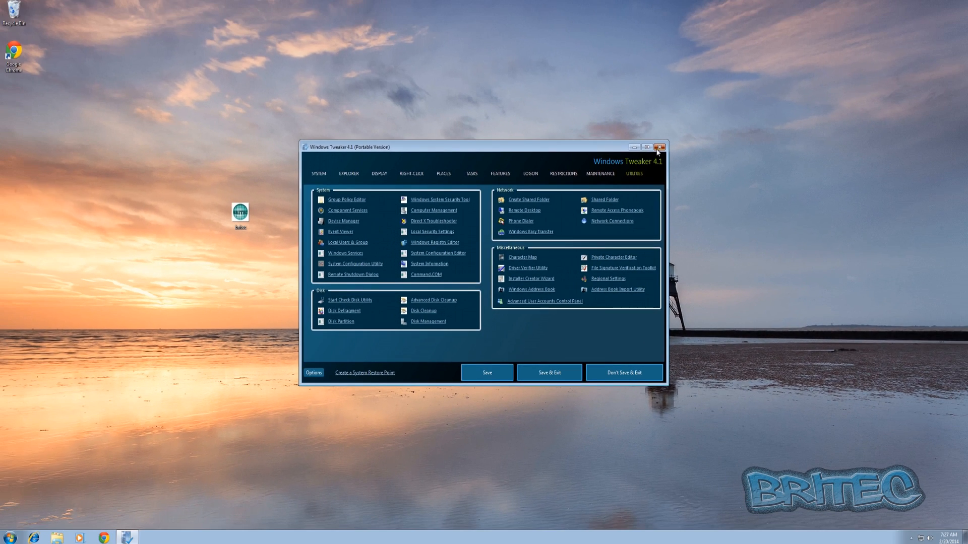
left_click(658, 149)
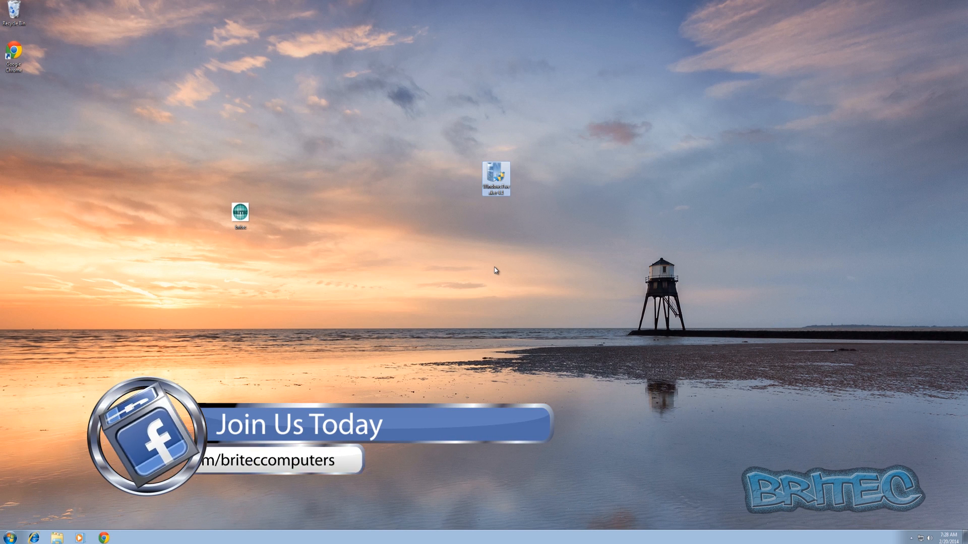